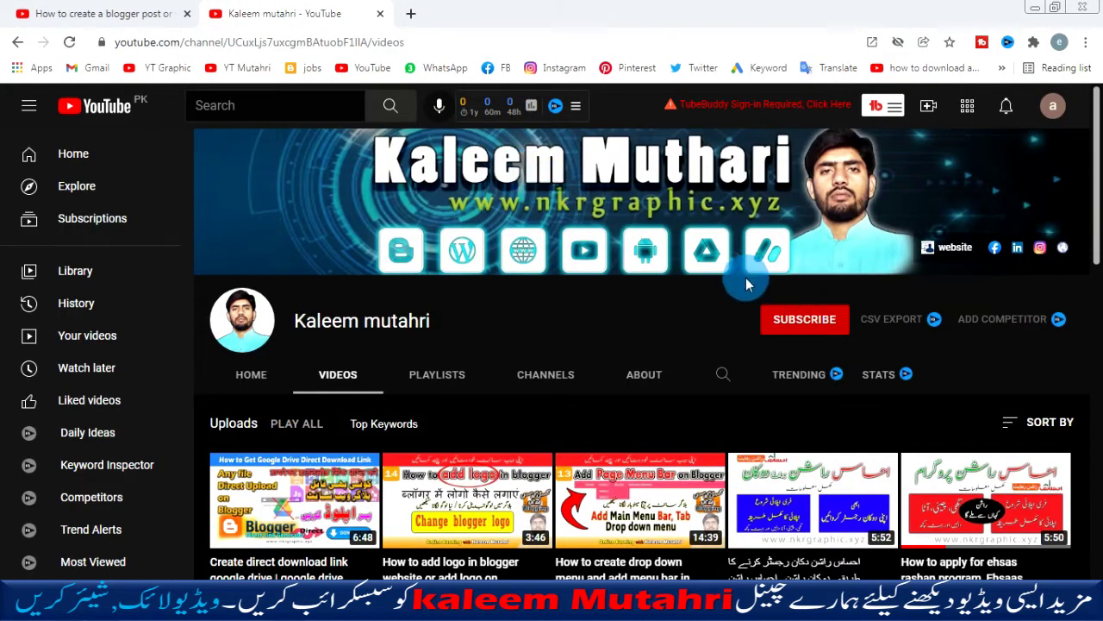
# Subscribe to the YouTube channel and set its notifications to All
pyautogui.click(815, 329)
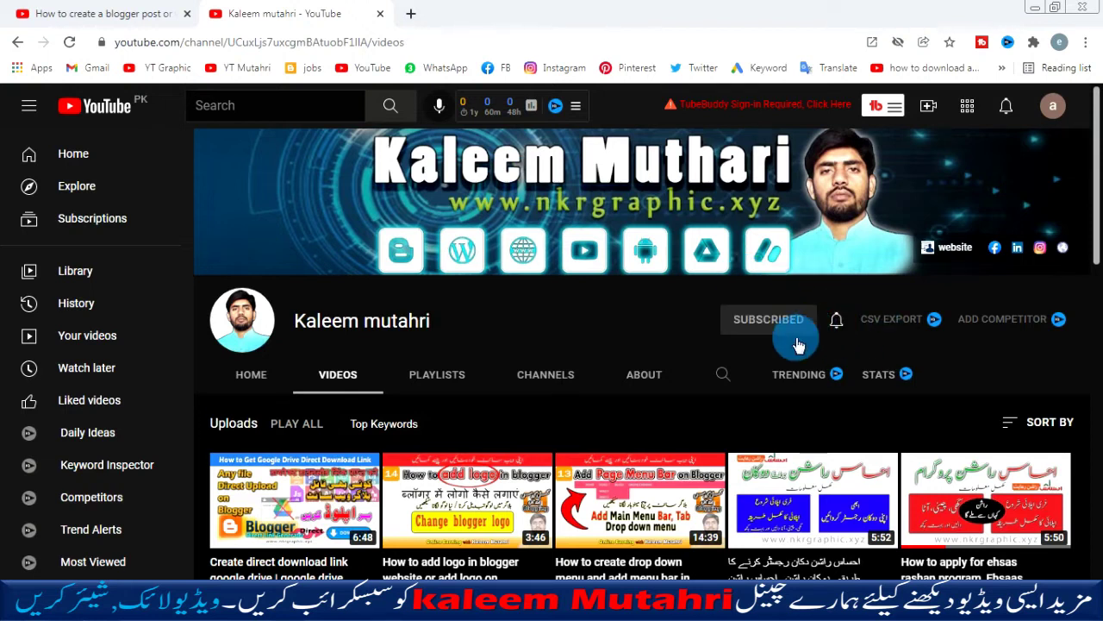
pyautogui.click(837, 326)
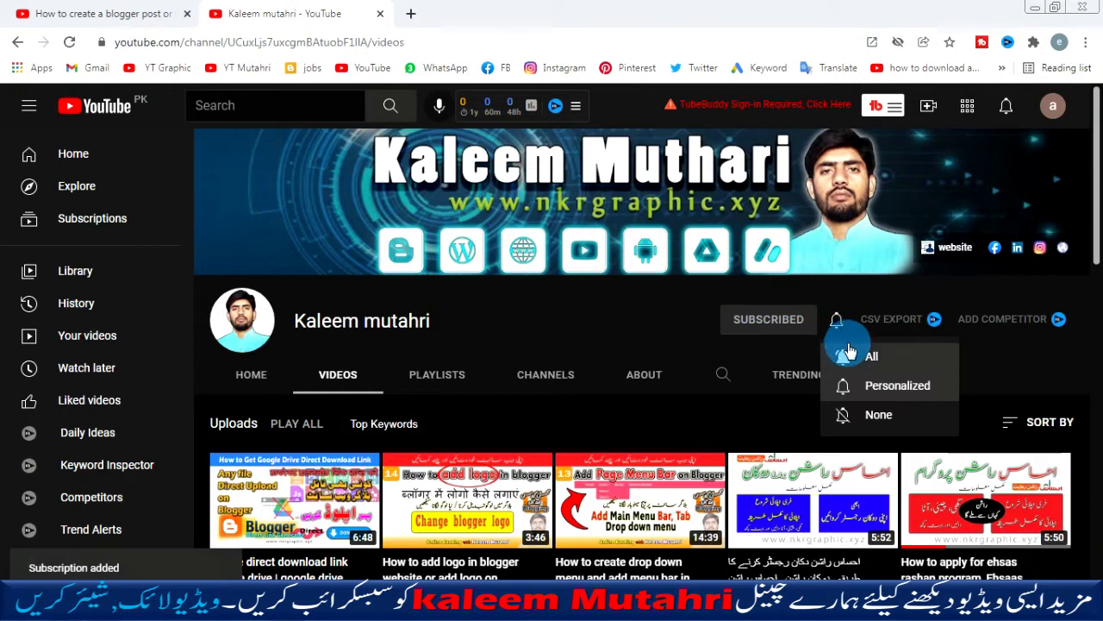
pyautogui.click(847, 356)
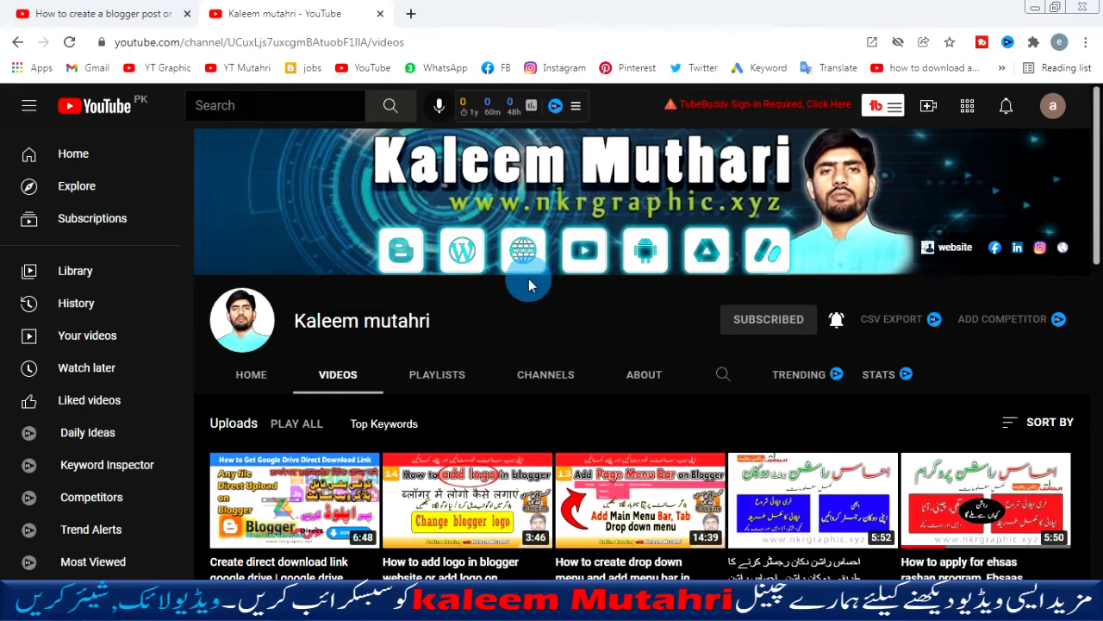
# Look over the channel's uploaded videos and its created playlists, including Blogging full Course in Urdu/Hindi
pyautogui.scroll(-1, 488, 290)
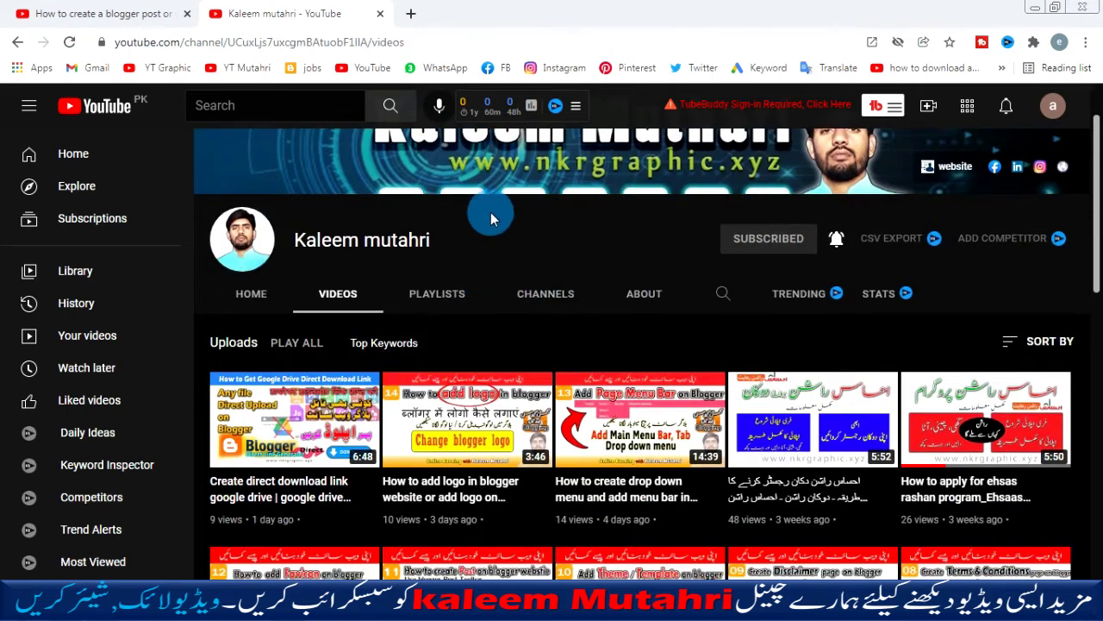
pyautogui.scroll(1, 458, 323)
pyautogui.scroll(-4, 458, 336)
pyautogui.scroll(4, 457, 336)
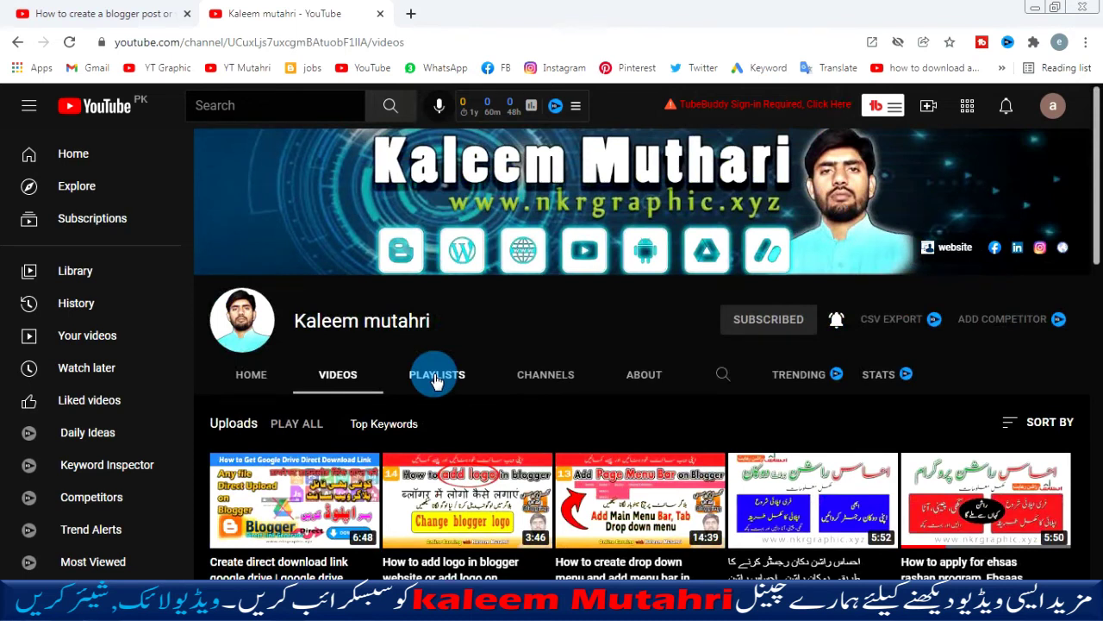
pyautogui.click(435, 376)
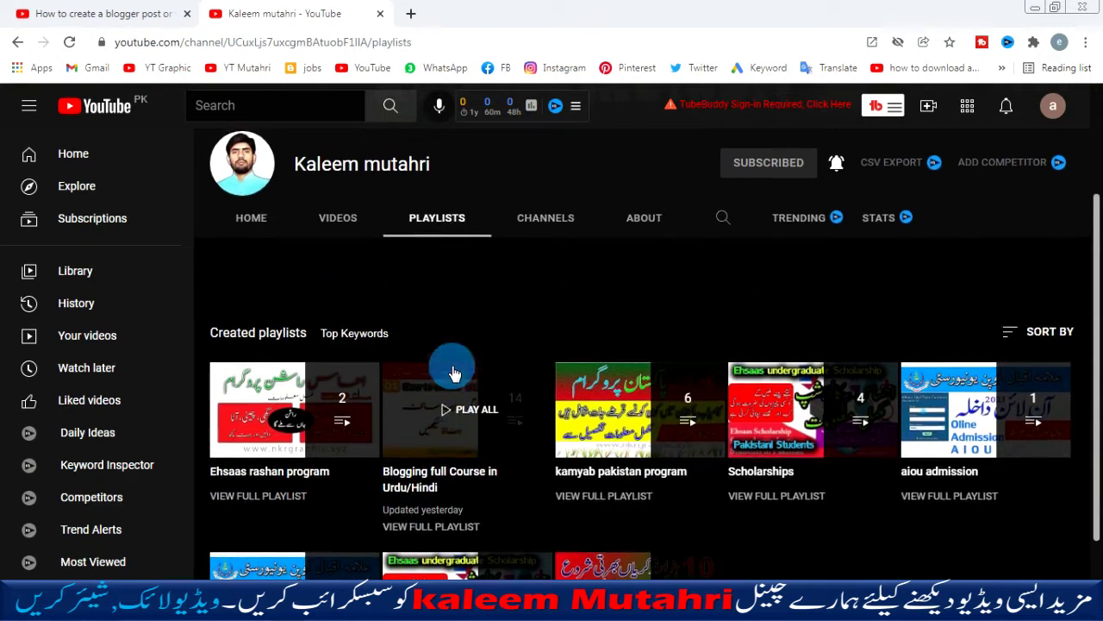
pyautogui.scroll(1, 449, 396)
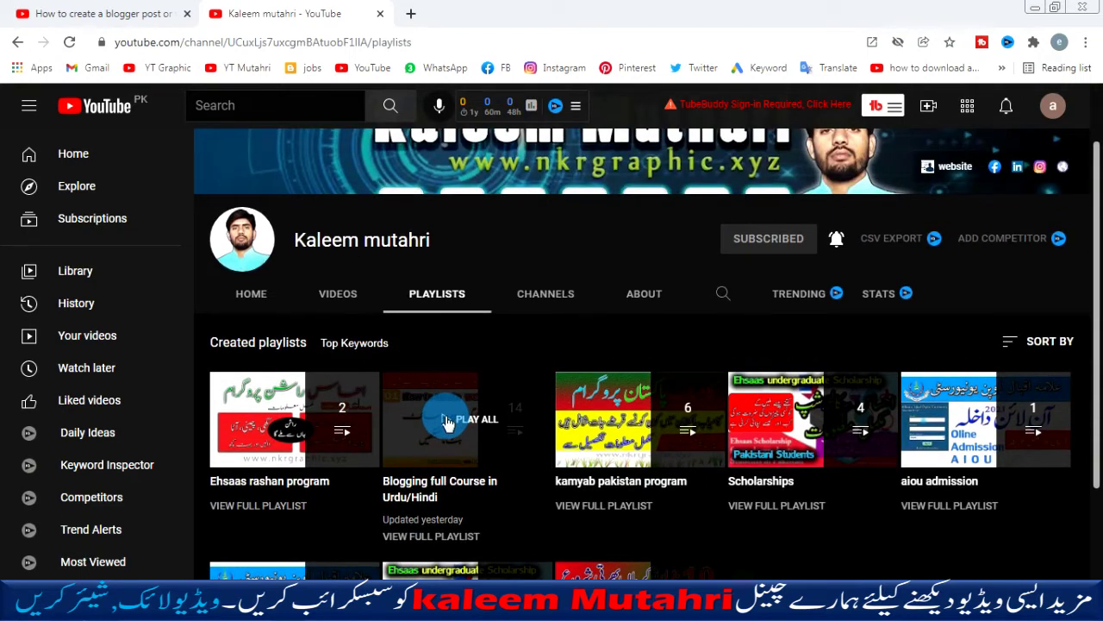
pyautogui.scroll(1, 446, 421)
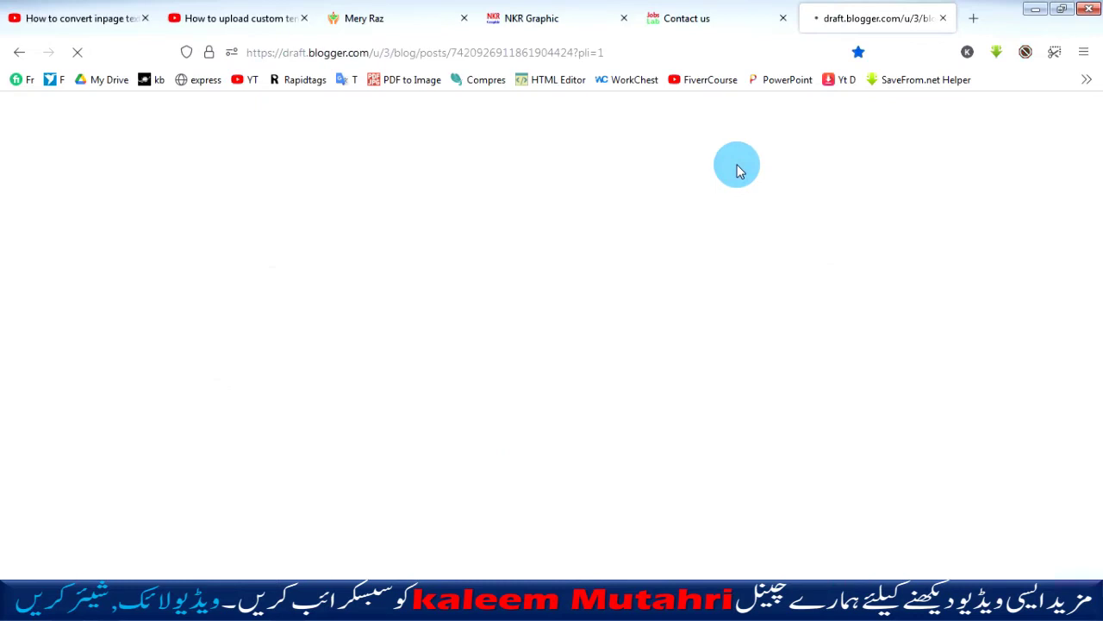
# Switch to the Mery Raz blog and examine its home page and sidebar widgets
pyautogui.click(395, 18)
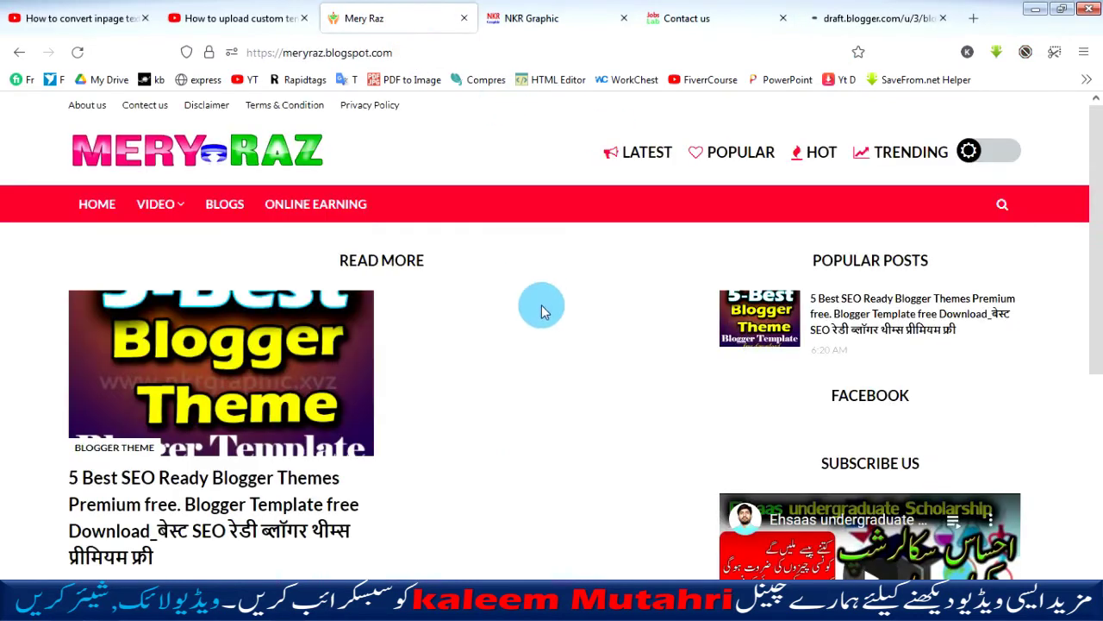
pyautogui.scroll(-3, 747, 384)
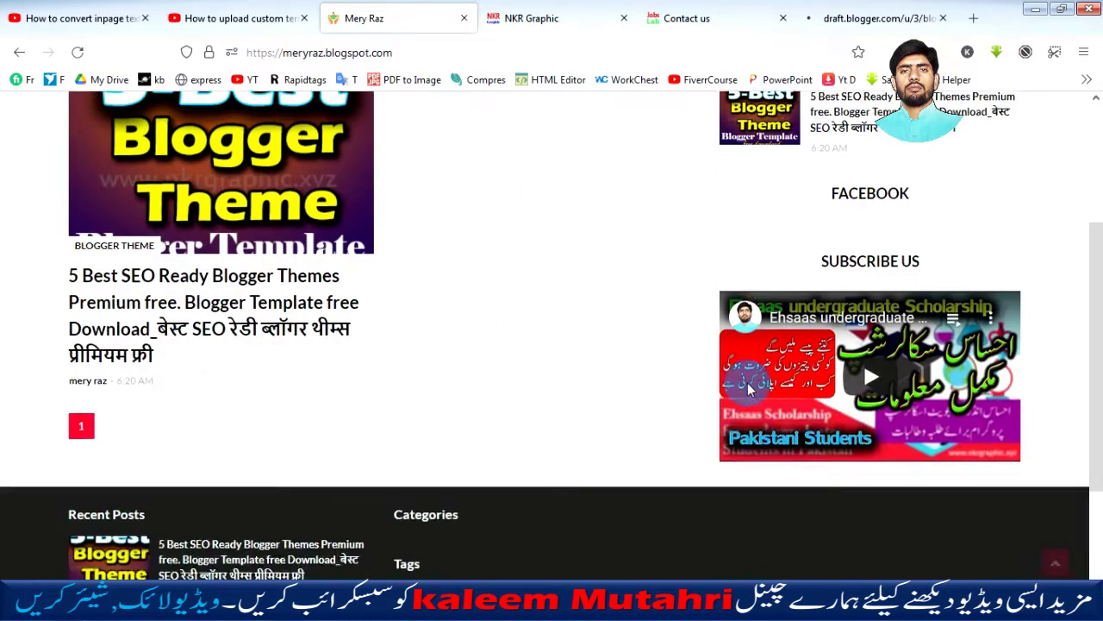
pyautogui.scroll(3, 748, 383)
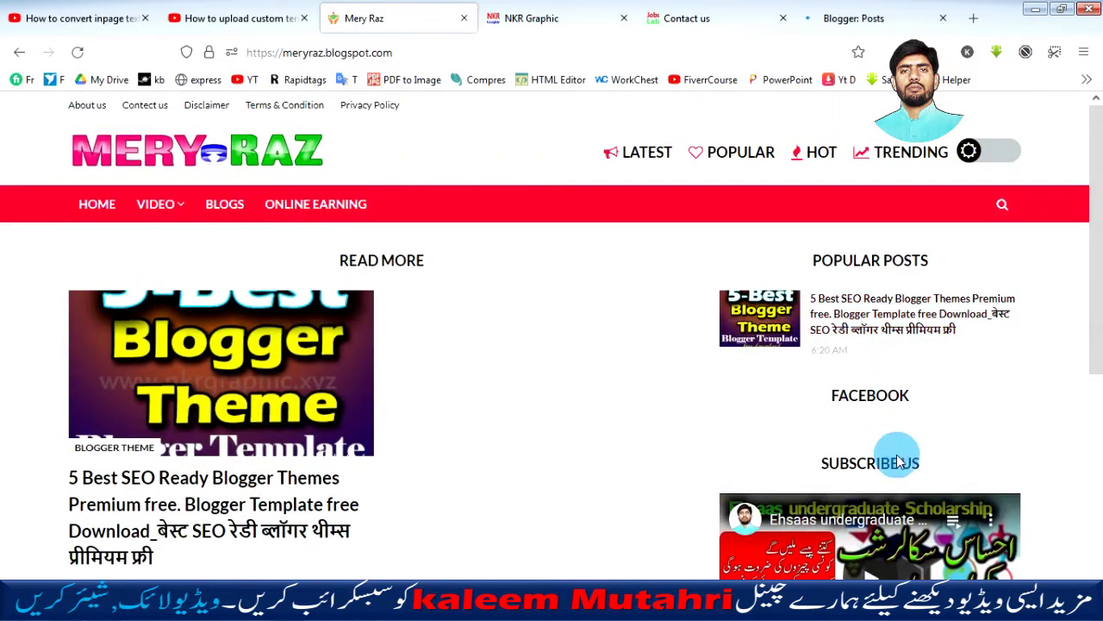
pyautogui.scroll(-2, 913, 420)
pyautogui.scroll(2, 911, 419)
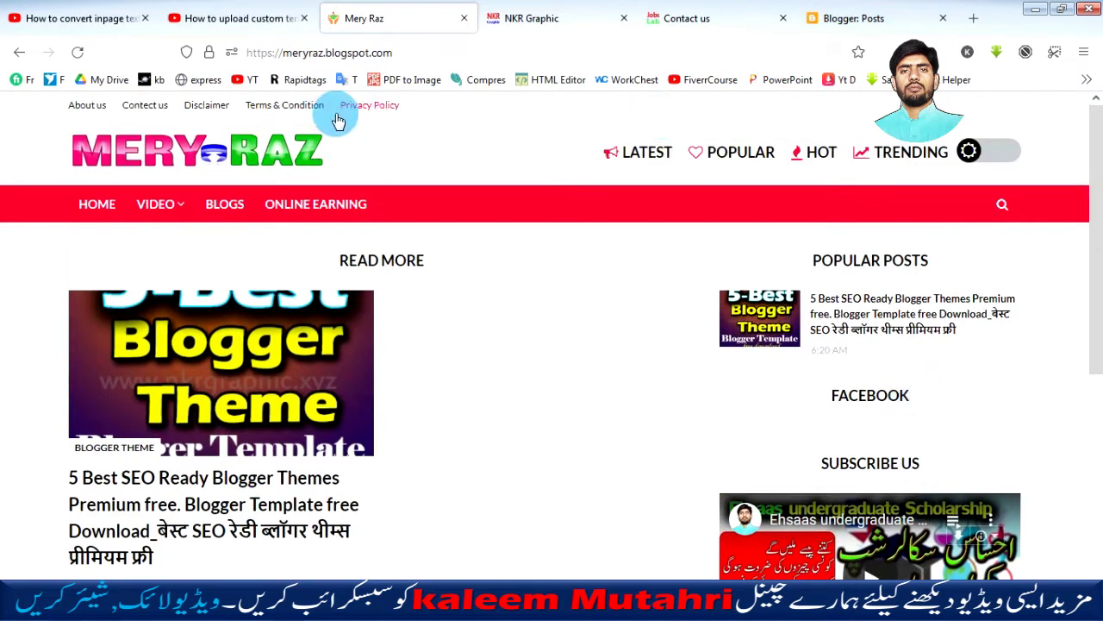
# Open the blog's Contect us page and review its content
pyautogui.click(149, 113)
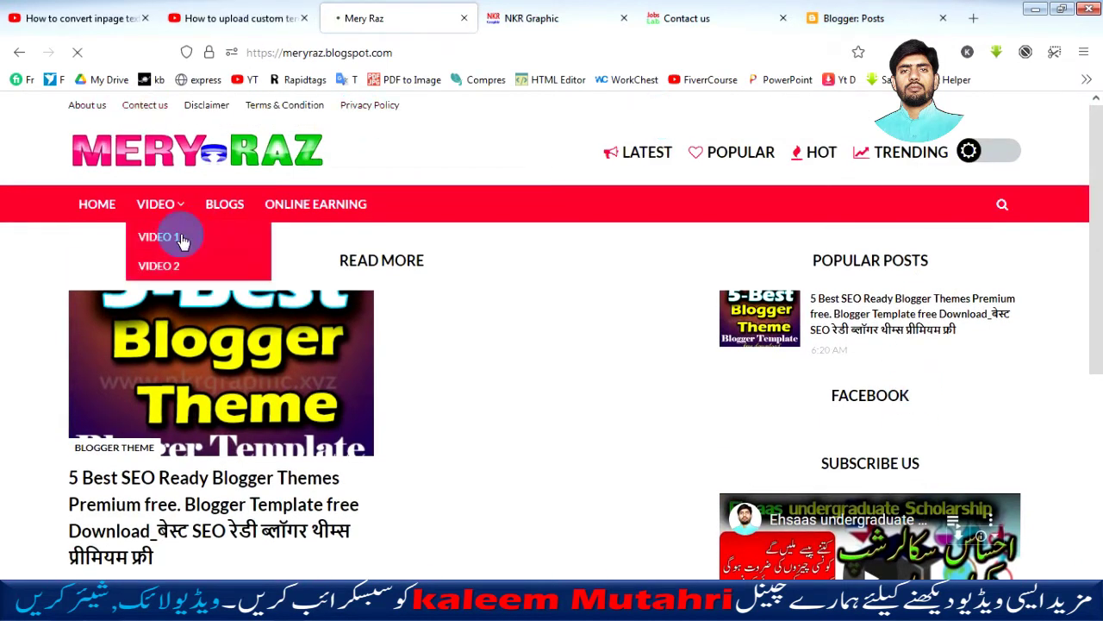
pyautogui.click(153, 112)
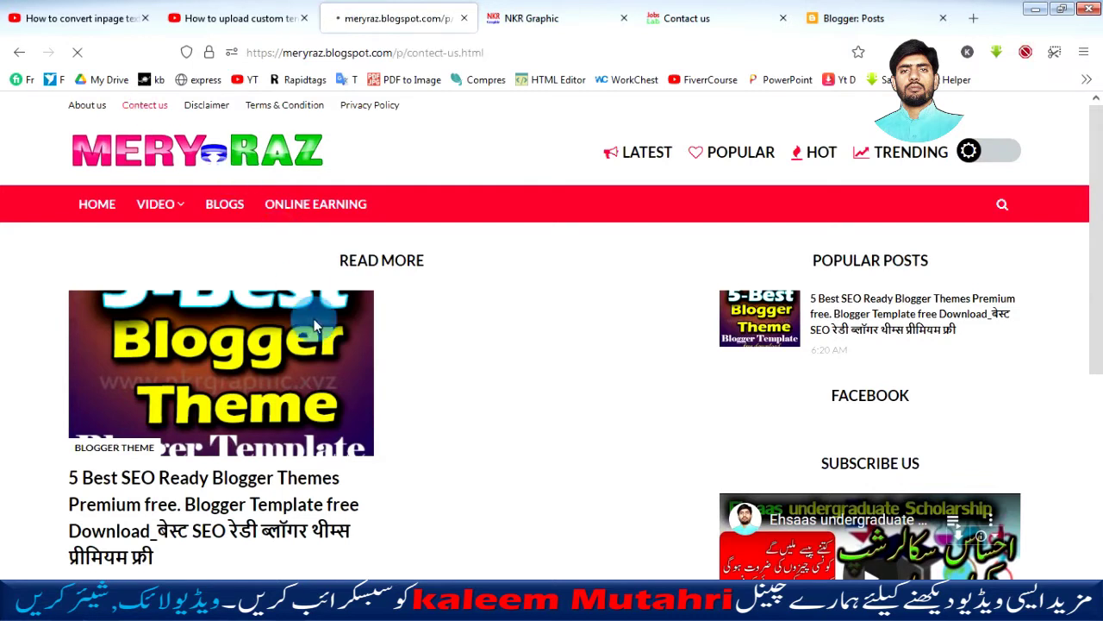
pyautogui.scroll(-3, 394, 380)
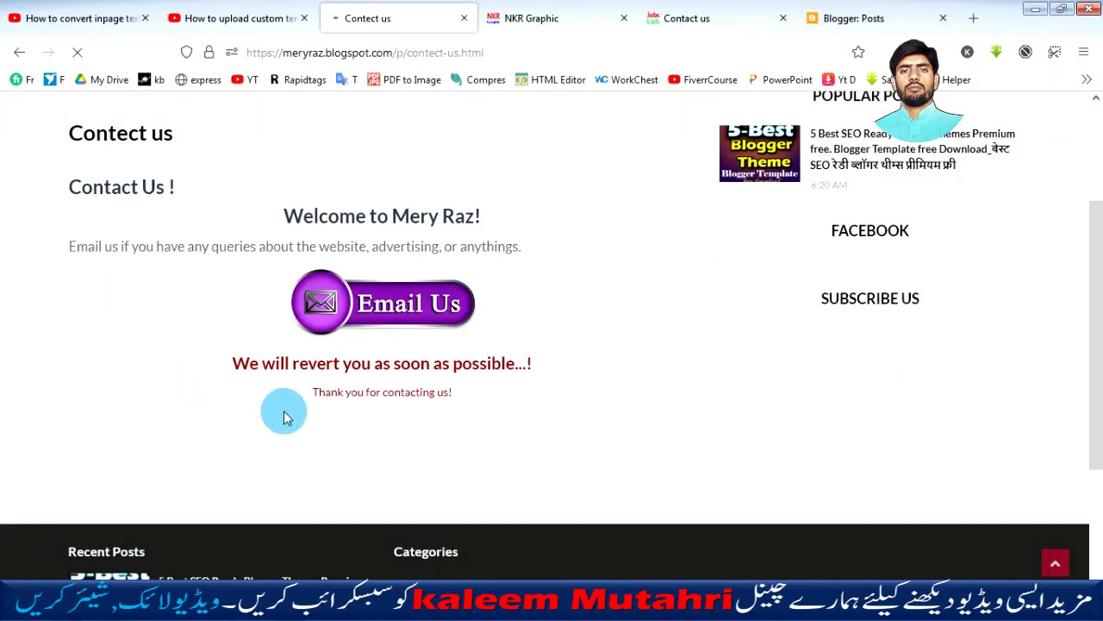
pyautogui.scroll(3, 287, 417)
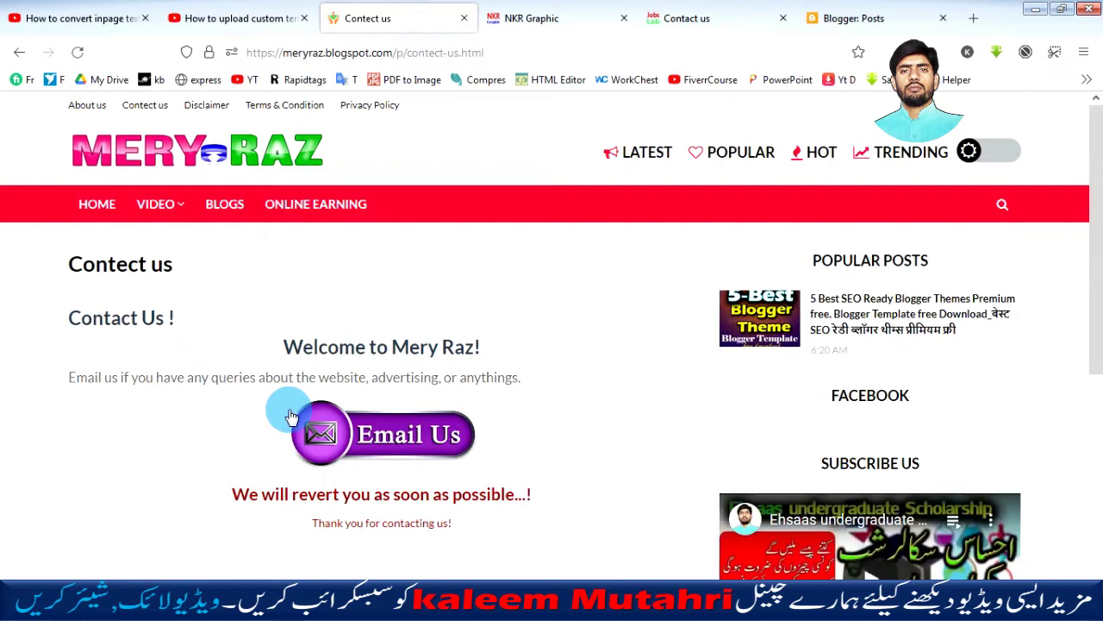
# Switch to the Blogger dashboard and open the blog's layout at the Sidebar Right section
pyautogui.click(875, 19)
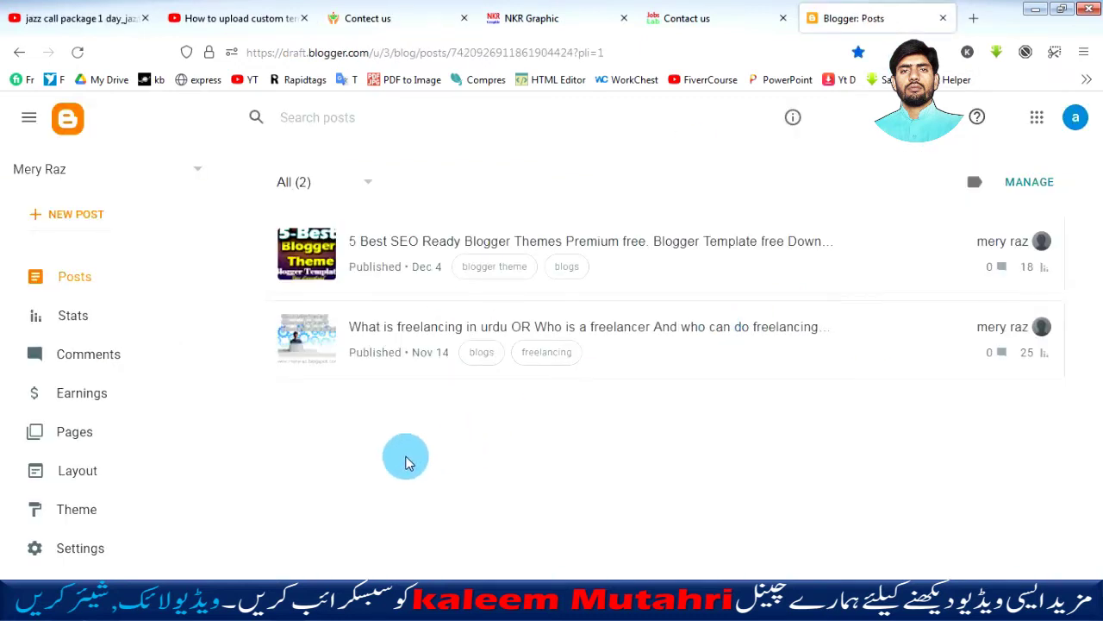
pyautogui.scroll(-1, 173, 475)
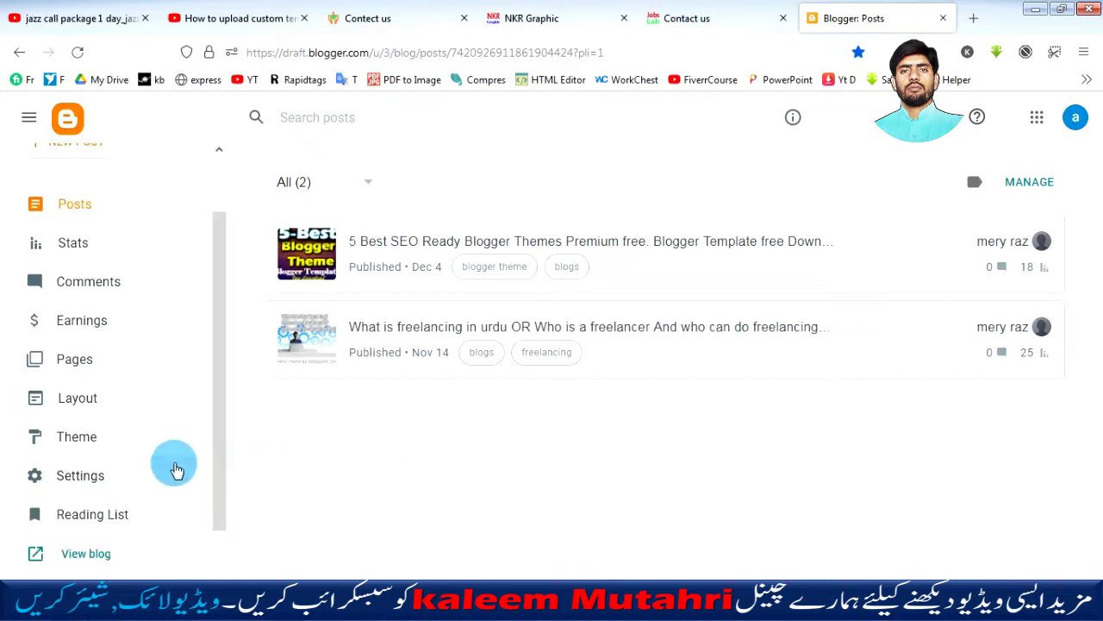
pyautogui.click(98, 407)
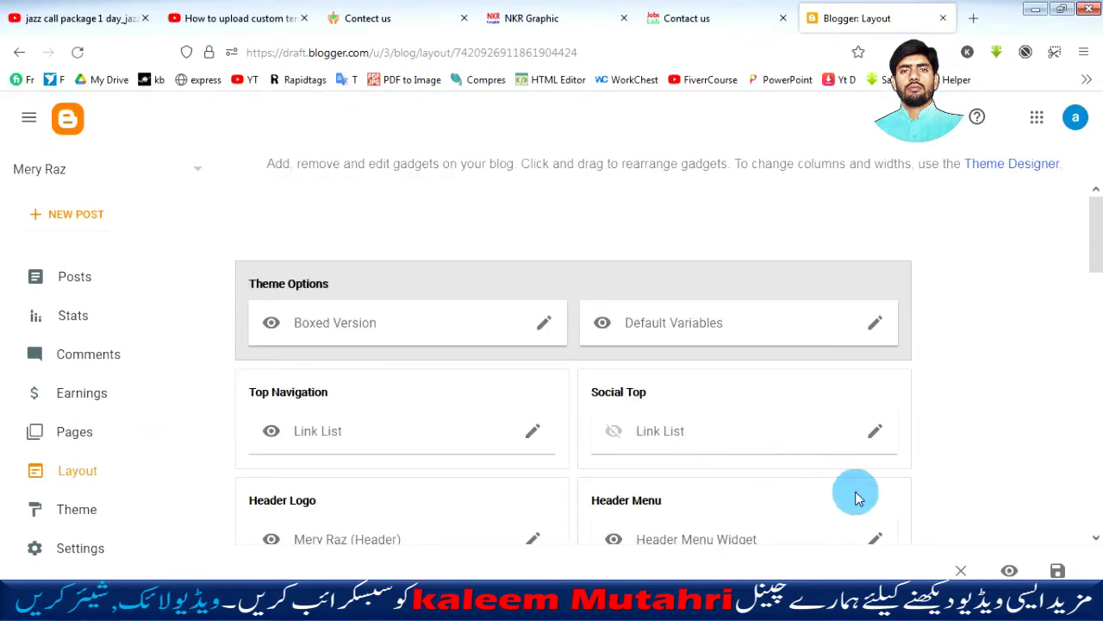
pyautogui.scroll(-6, 909, 439)
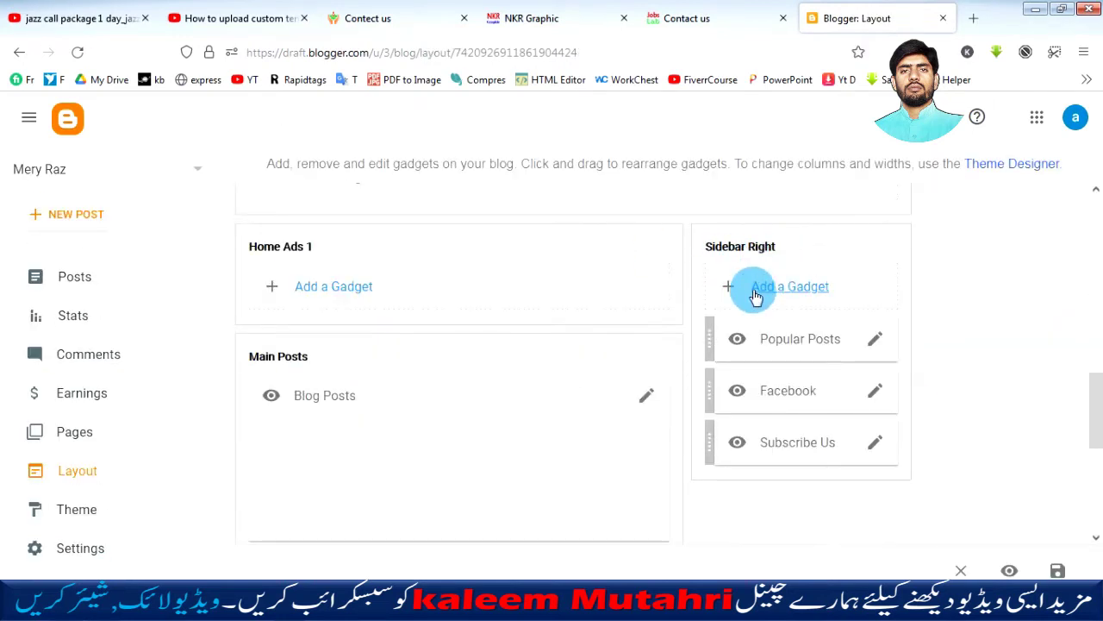
# Add a Contact Form gadget to the Sidebar Right section
pyautogui.click(788, 291)
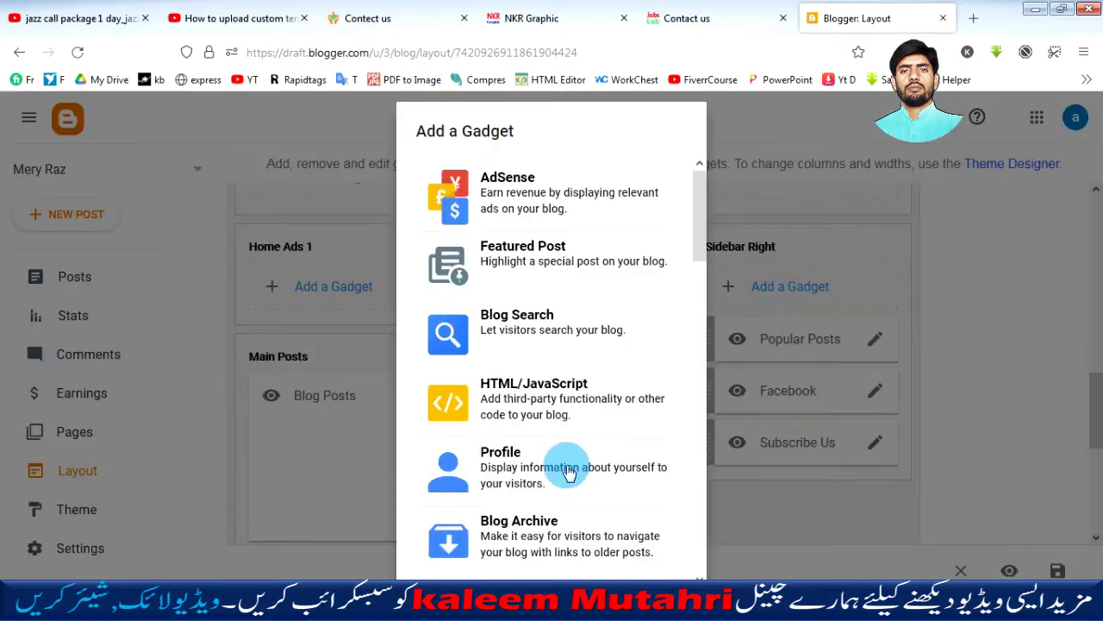
pyautogui.scroll(-6, 565, 466)
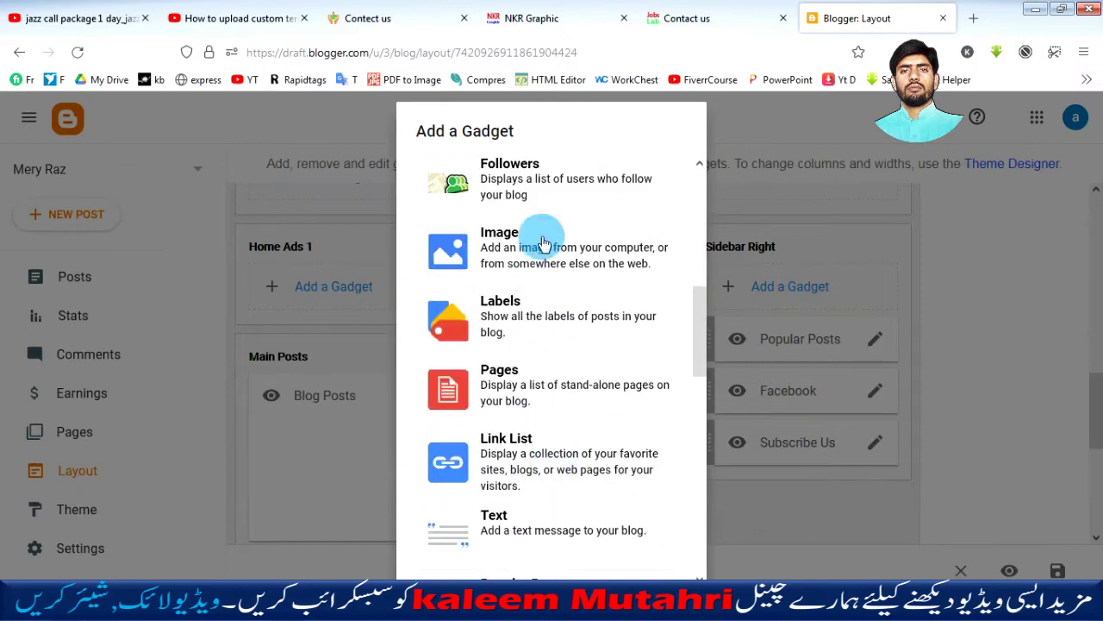
pyautogui.scroll(-5, 586, 487)
pyautogui.scroll(-4, 583, 498)
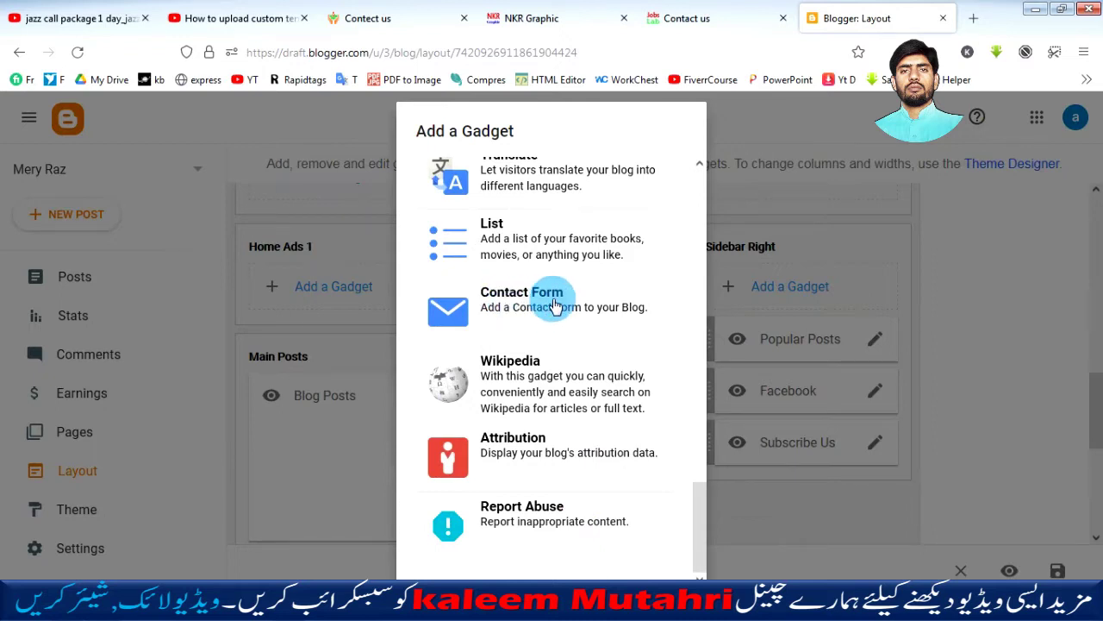
pyautogui.click(533, 303)
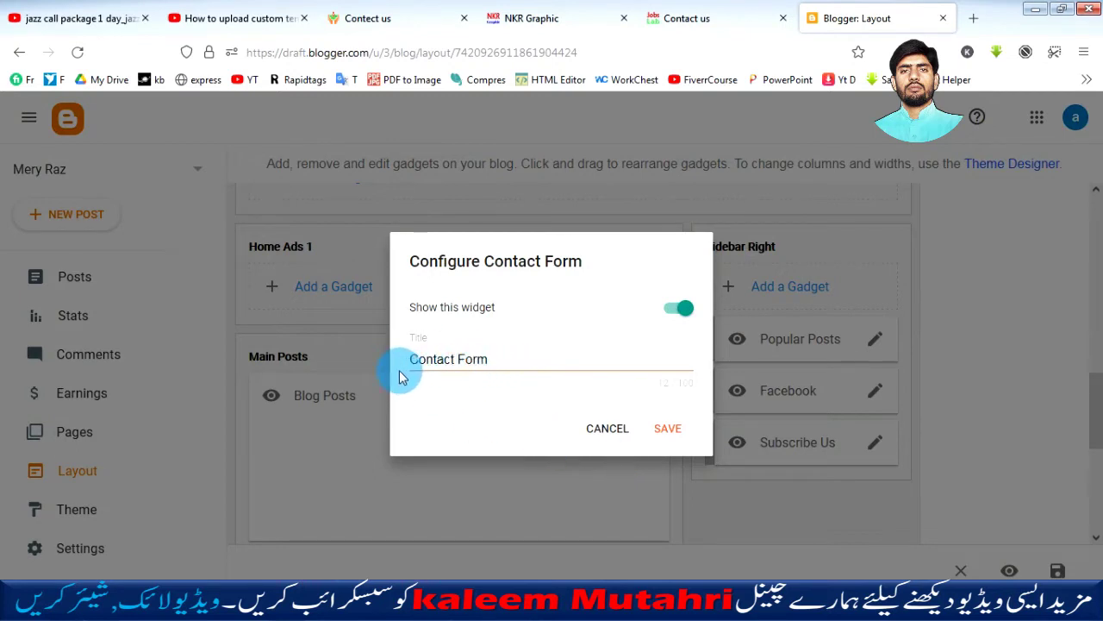
# Title the contact form gadget "Contact us", leave the widget shown, and save it
pyautogui.moveTo(457, 359); pyautogui.dragTo(502, 358)
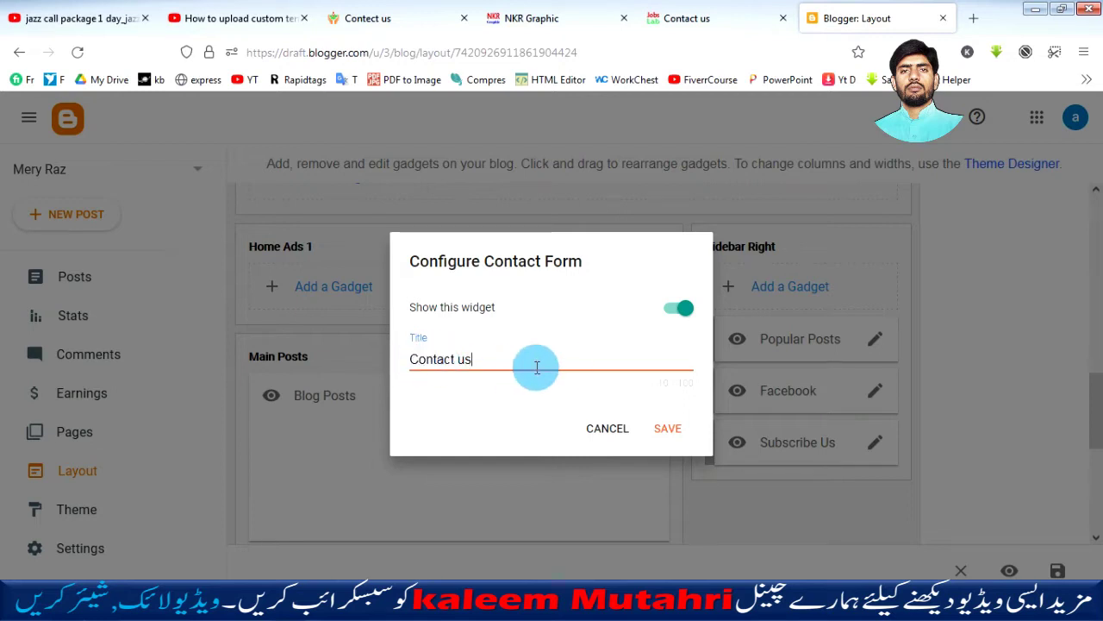
pyautogui.click(667, 429)
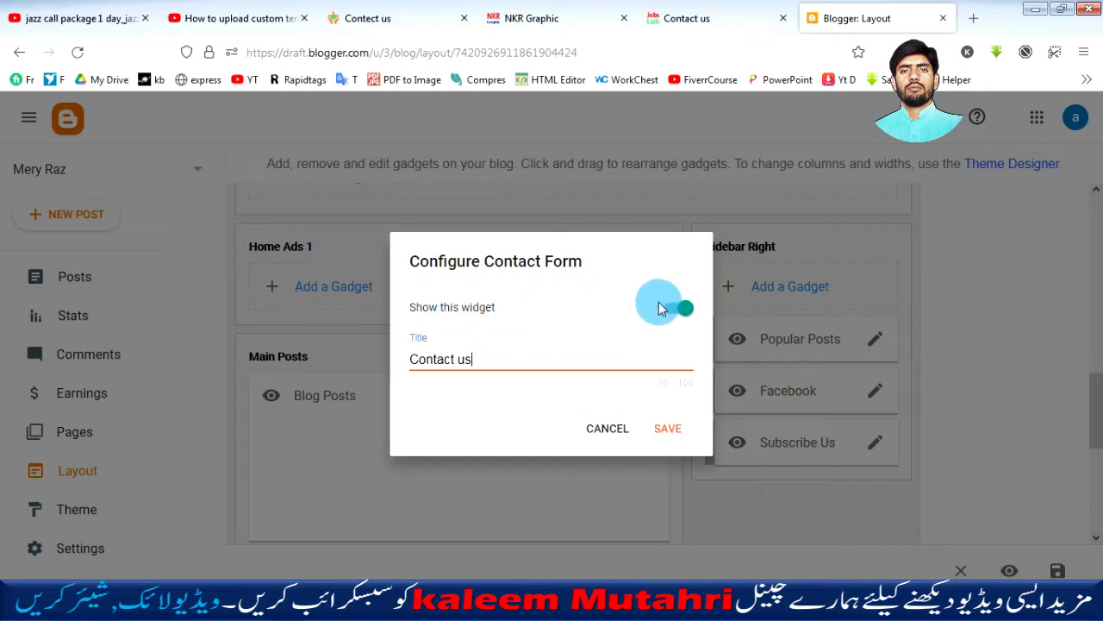
pyautogui.click(682, 317)
pyautogui.click(681, 316)
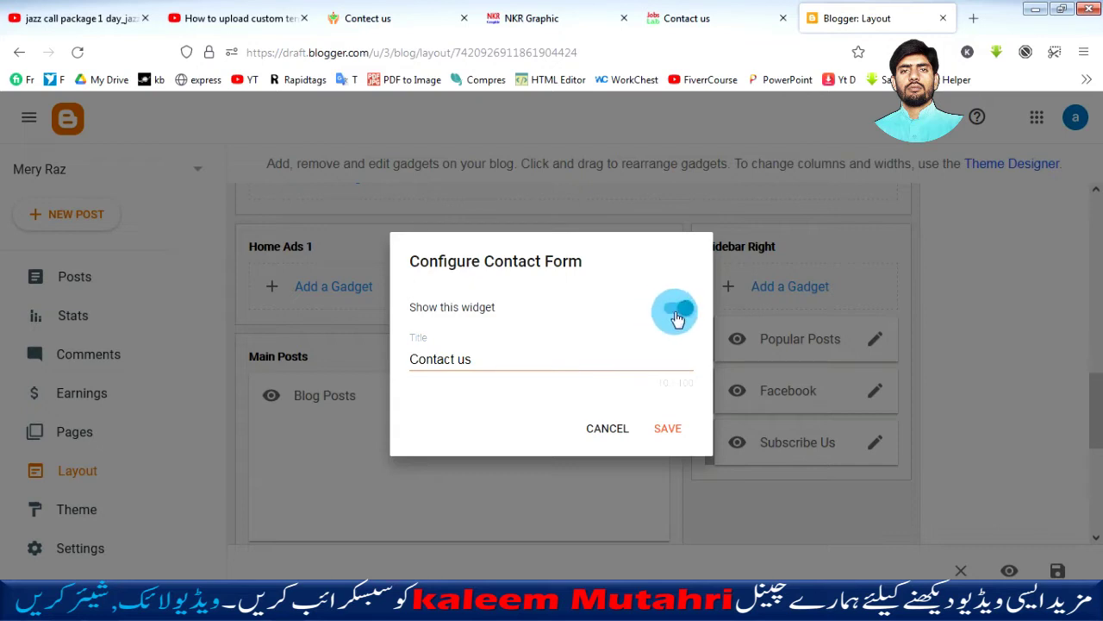
pyautogui.click(678, 316)
pyautogui.click(679, 316)
pyautogui.click(672, 433)
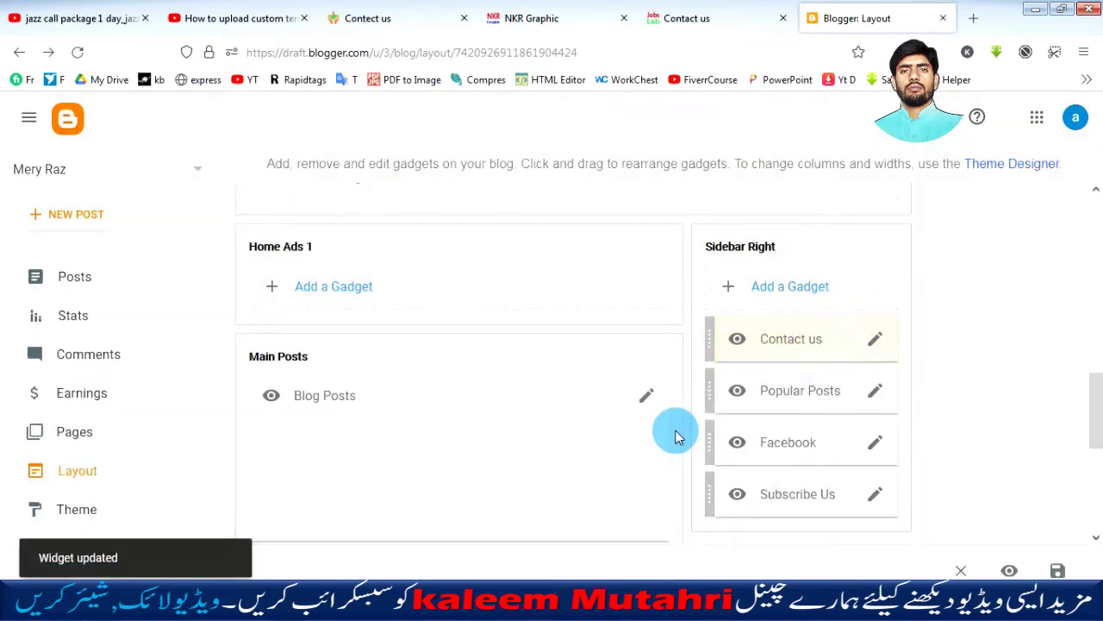
# Reload the blog's Contect us page to check the sidebar for the contact form
pyautogui.click(370, 19)
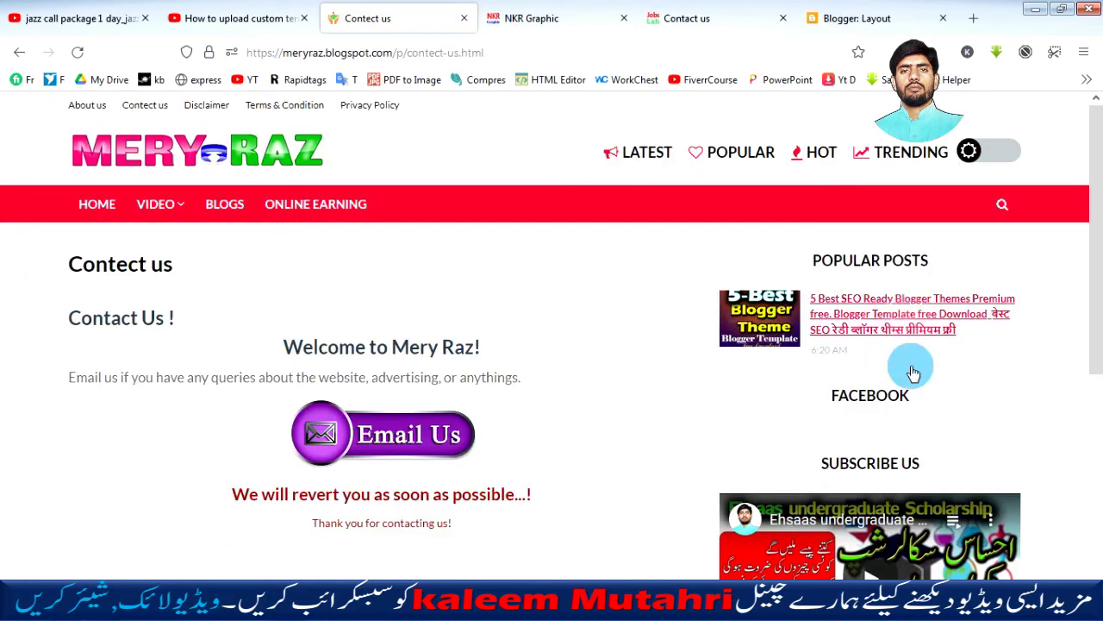
pyautogui.scroll(-3, 914, 345)
pyautogui.scroll(3, 920, 362)
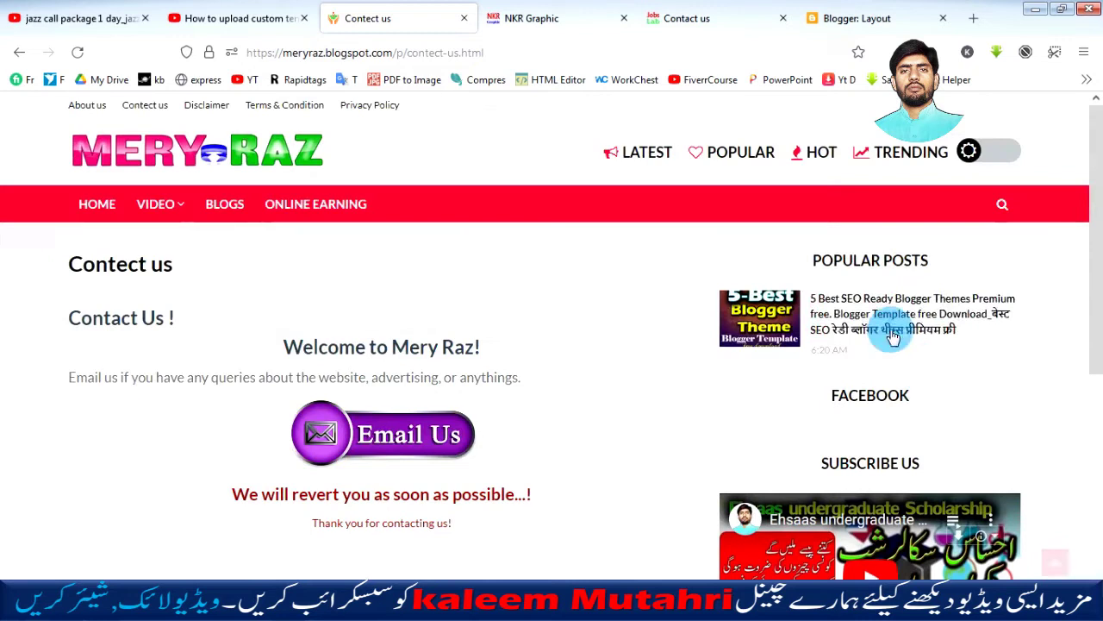
pyautogui.click(78, 53)
pyautogui.click(79, 54)
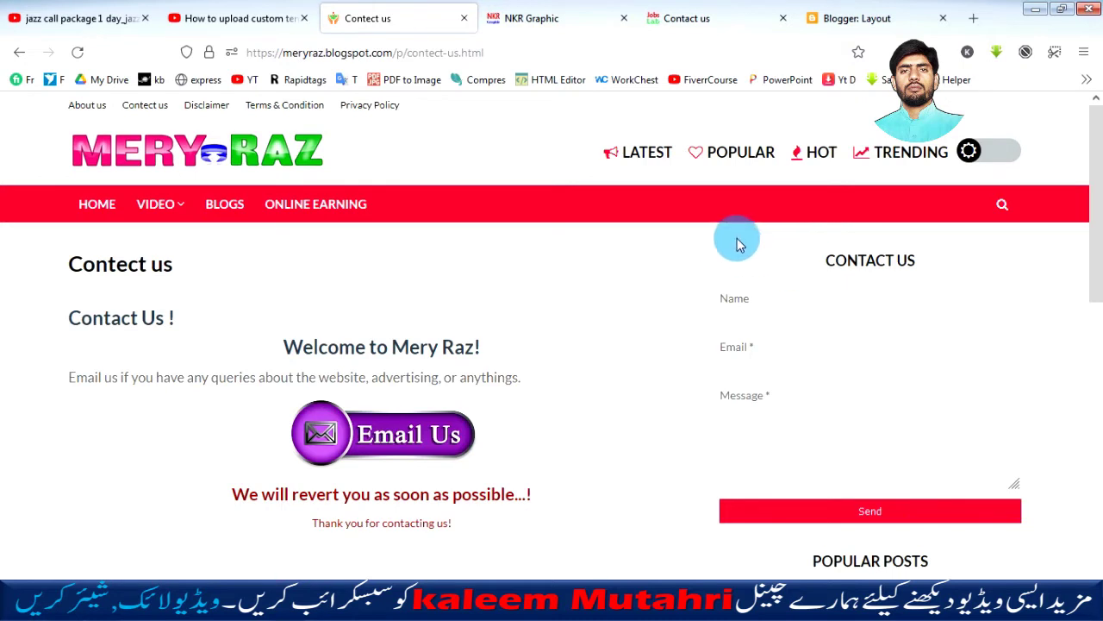
# Inspect the sidebar's Contact us heading in the page's HTML and close the split console
pyautogui.rightClick(775, 249)
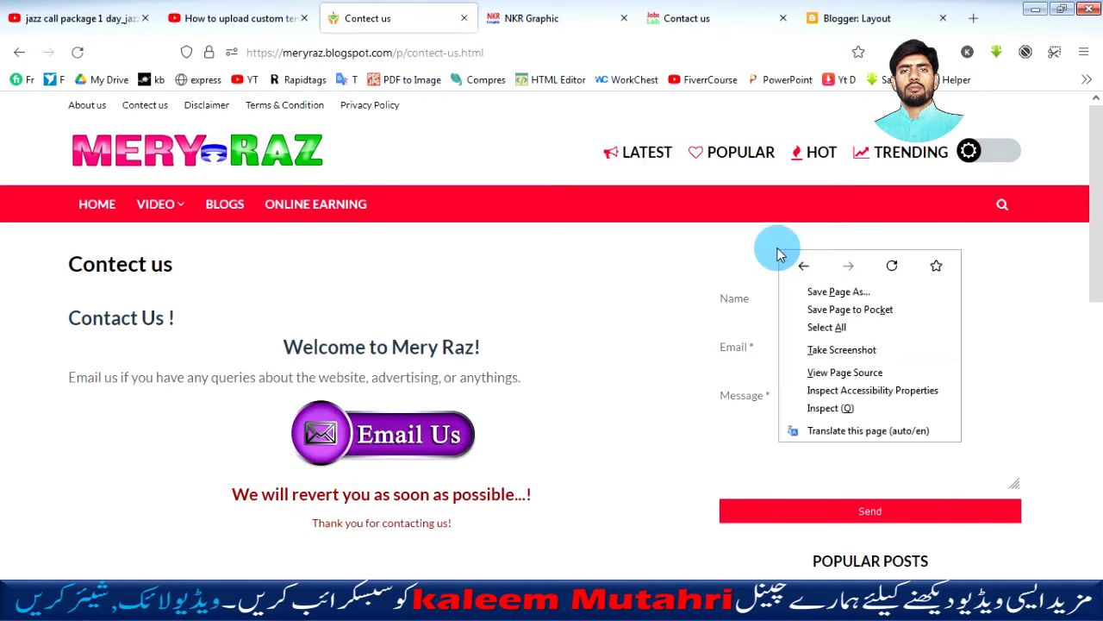
pyautogui.click(1079, 320)
pyautogui.rightClick(1021, 296)
pyautogui.click(962, 265)
pyautogui.rightClick(963, 277)
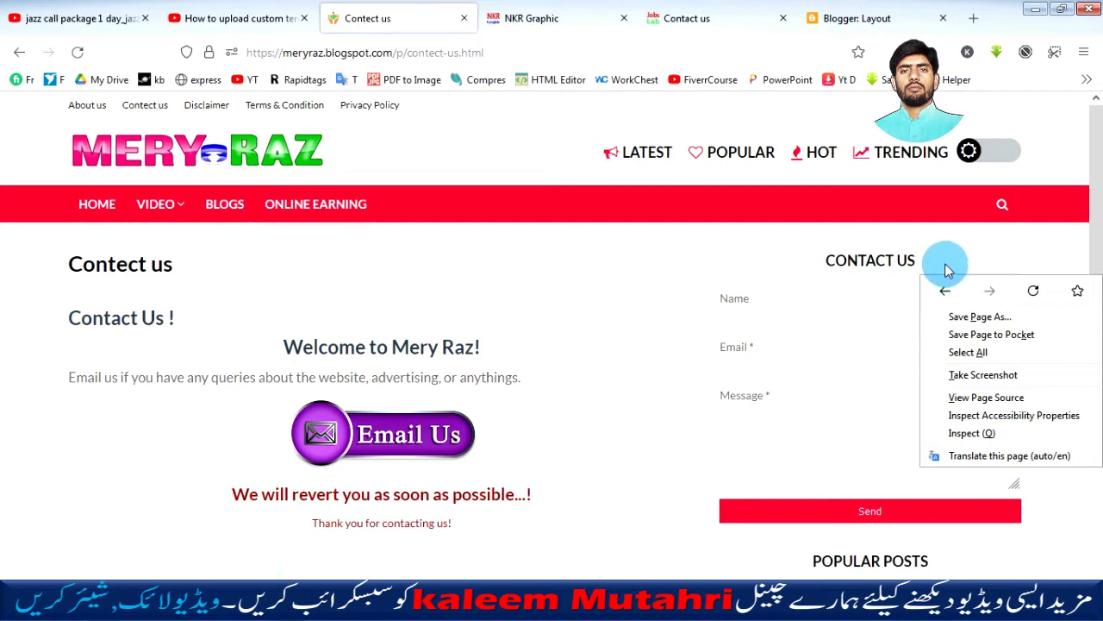
pyautogui.click(971, 436)
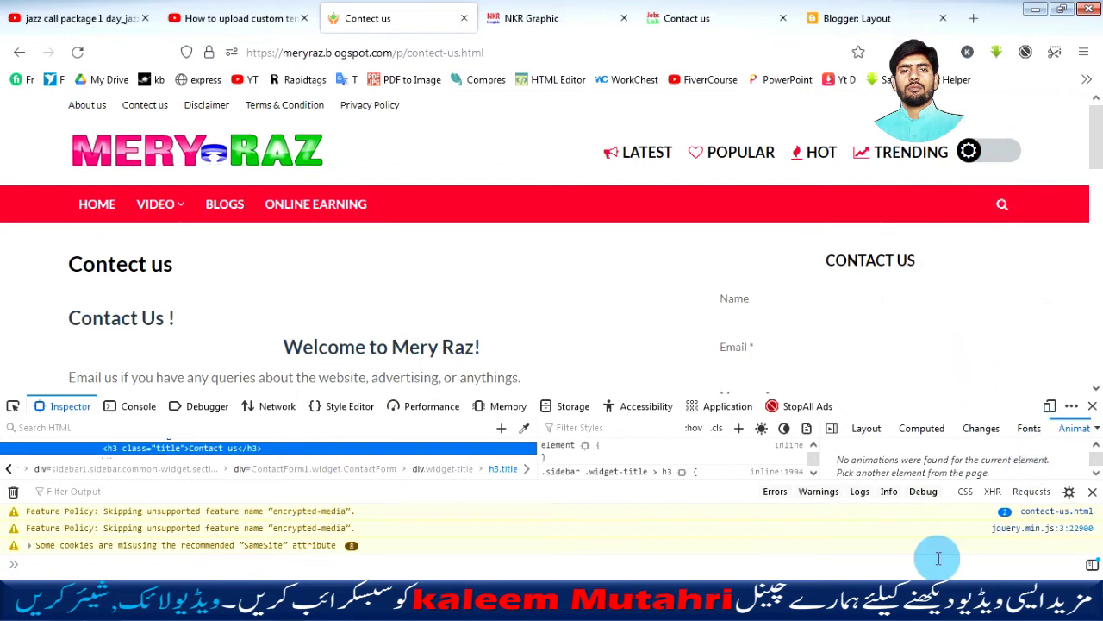
pyautogui.click(1092, 492)
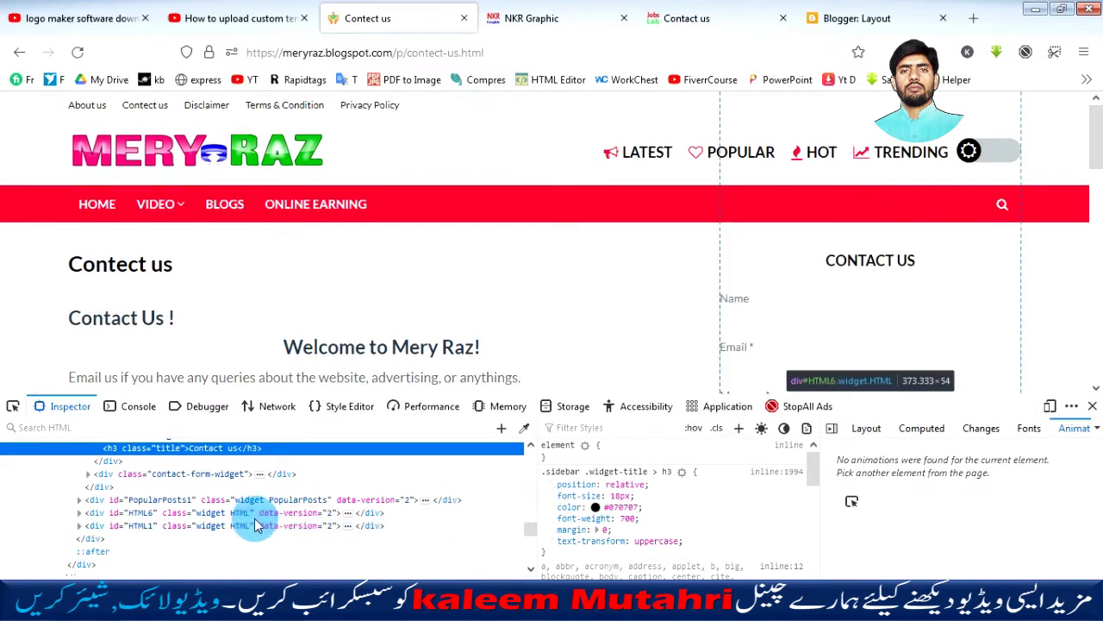
# Locate the sidebar-wrapper div that contains the contact form in the page's HTML and copy its inner HTML
pyautogui.scroll(-1, 245, 524)
pyautogui.scroll(-2, 131, 511)
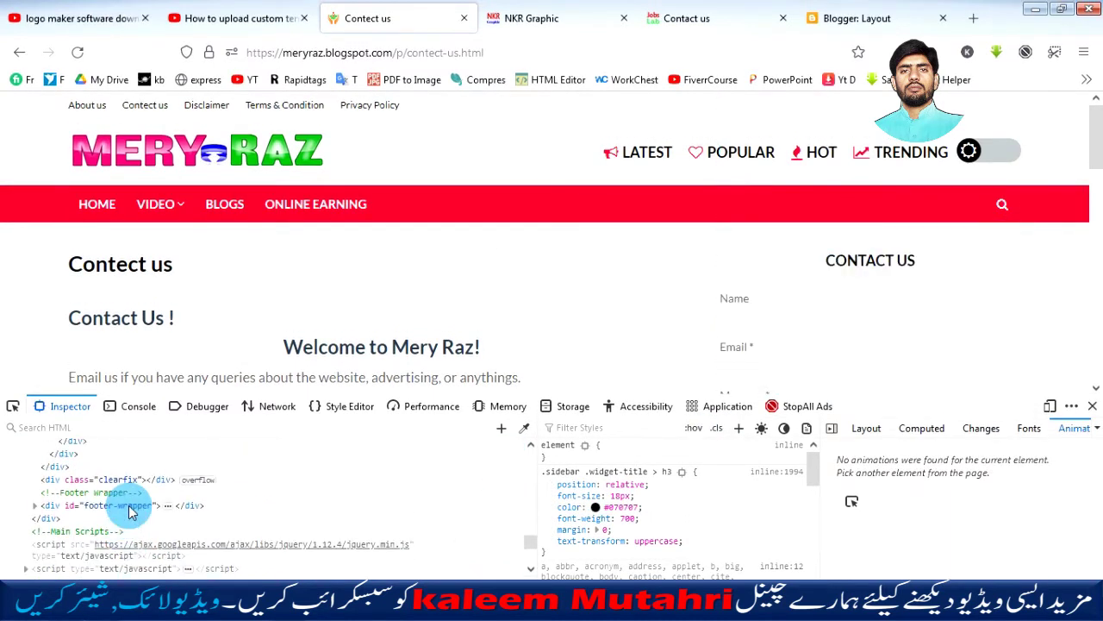
pyautogui.scroll(3, 125, 511)
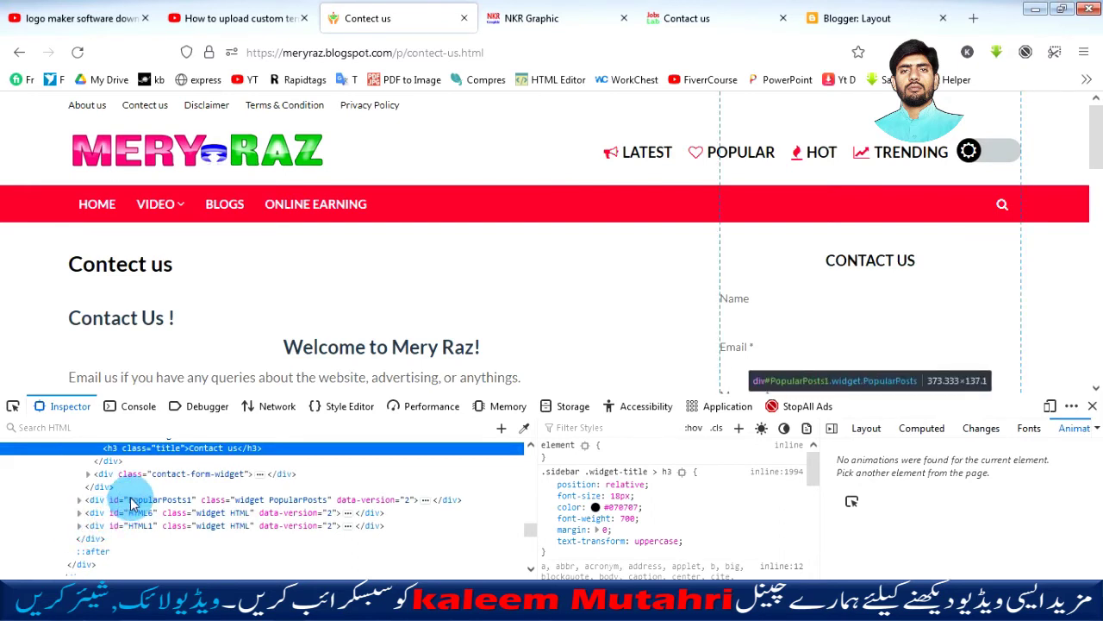
pyautogui.click(217, 496)
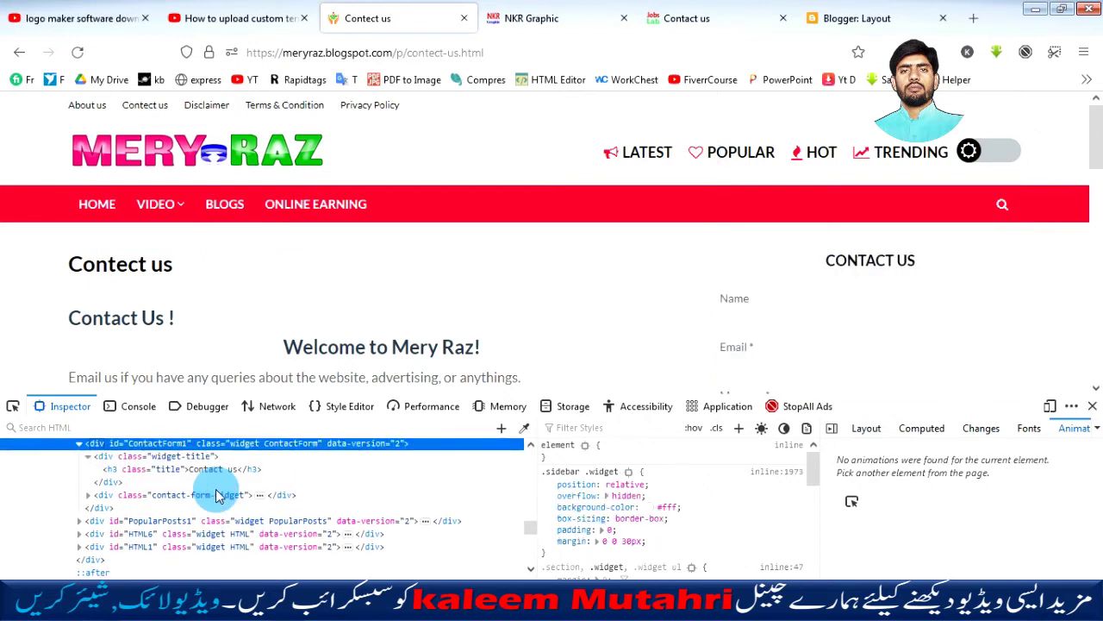
pyautogui.scroll(-5, 218, 496)
pyautogui.scroll(1, 141, 463)
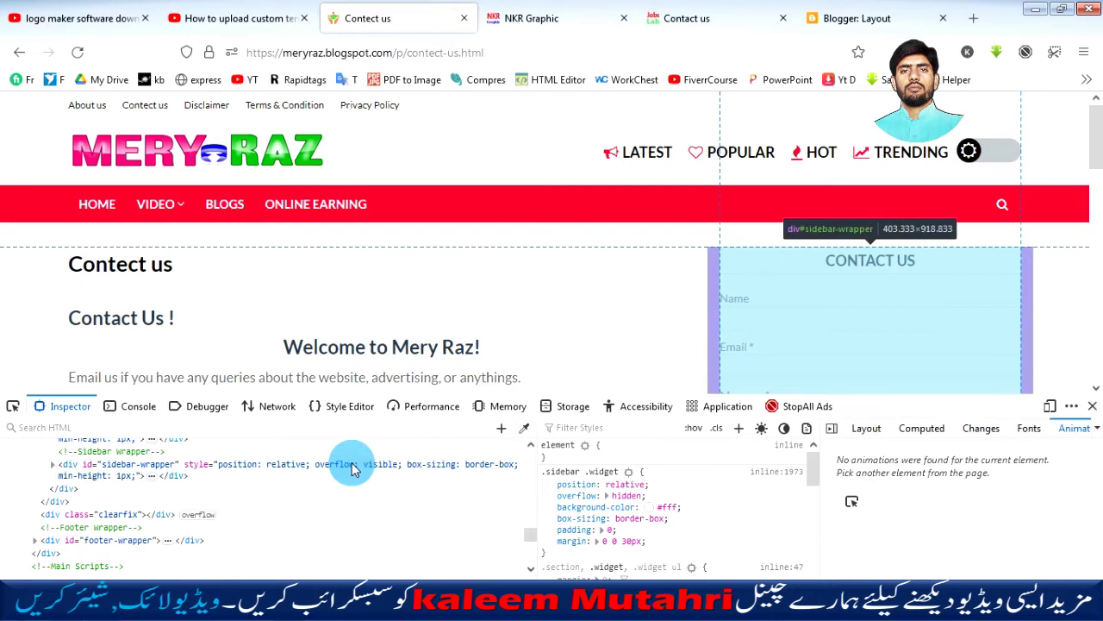
pyautogui.click(225, 470)
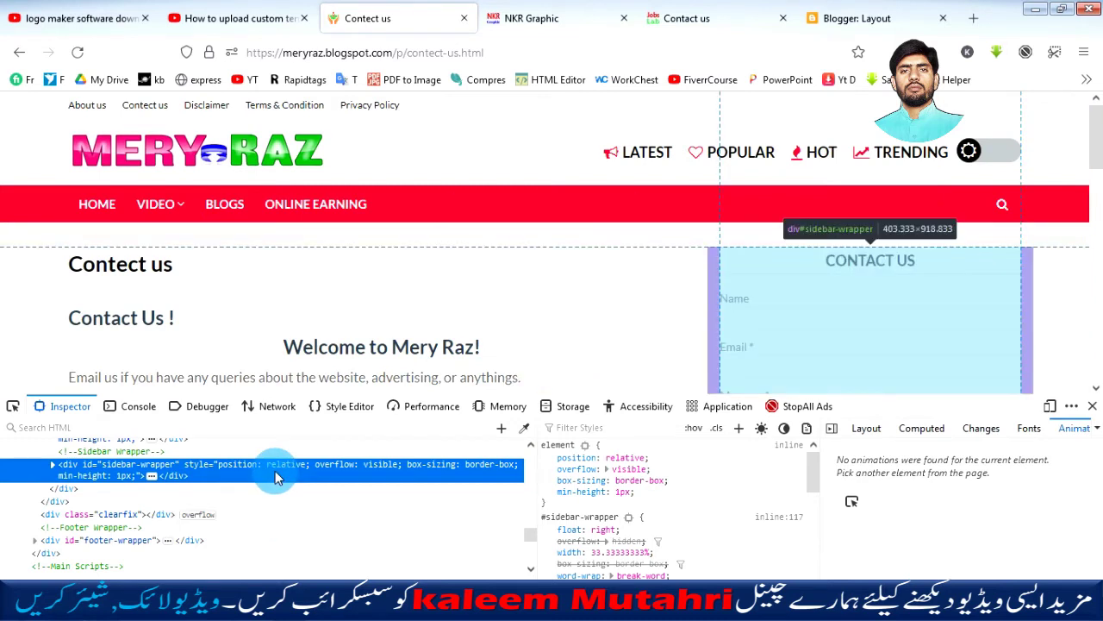
pyautogui.rightClick(275, 478)
pyautogui.moveTo(405, 399)
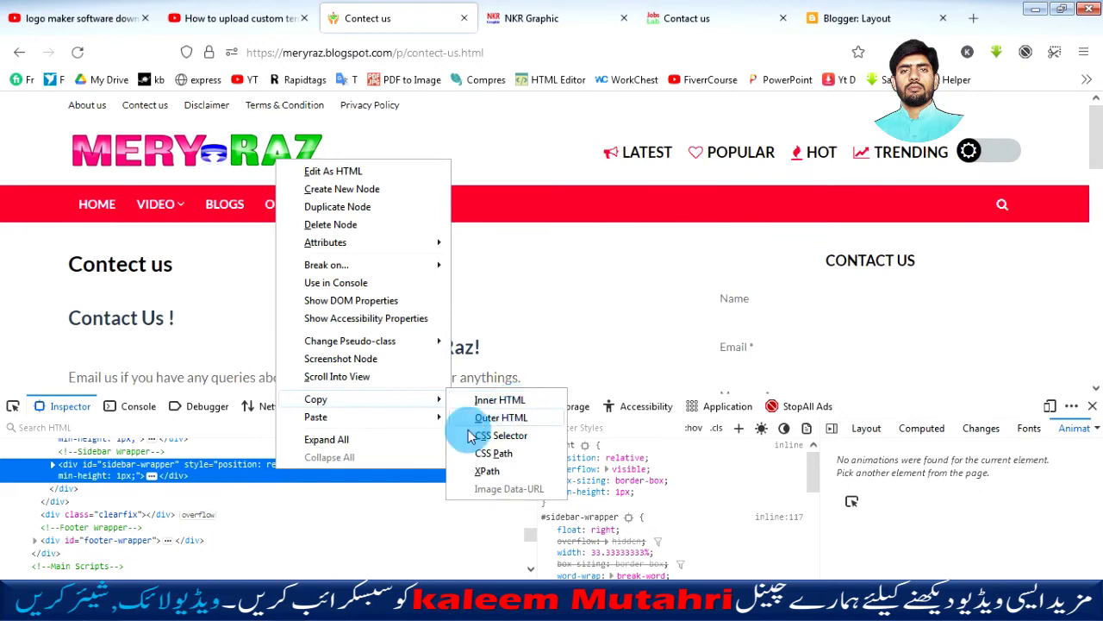
pyautogui.click(507, 400)
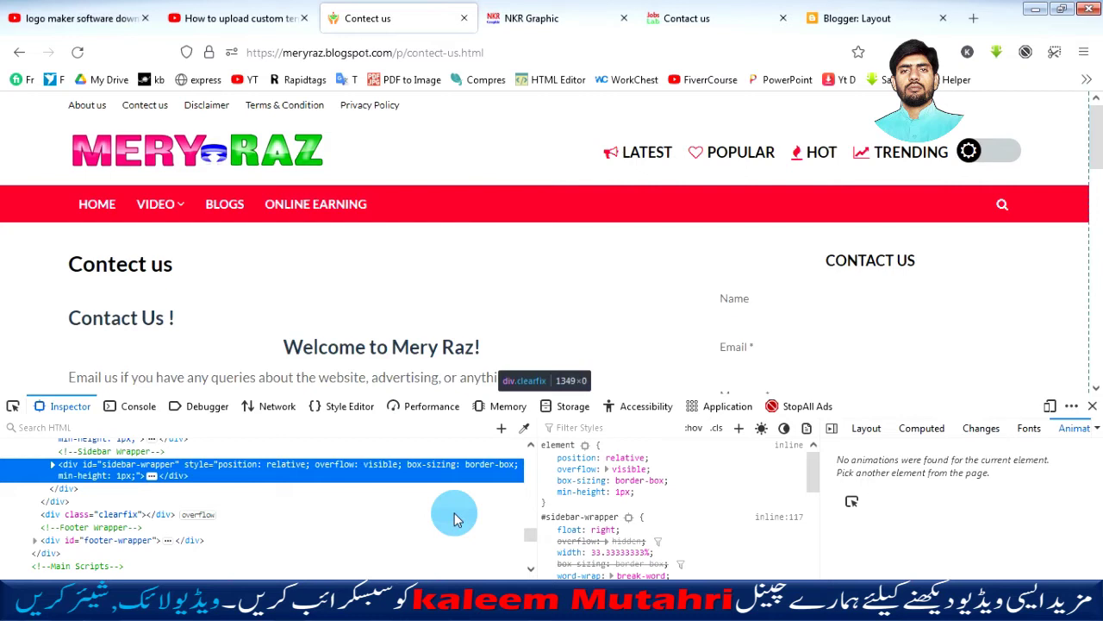
# Switch to the Blogger dashboard and open the blog's Contect us page for editing
pyautogui.click(853, 16)
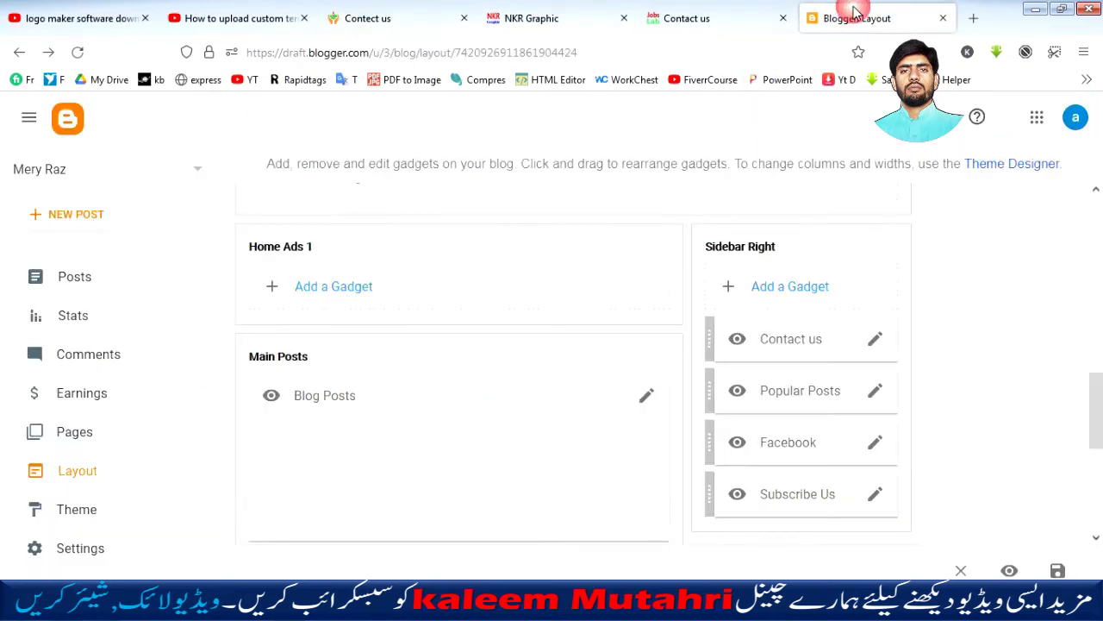
pyautogui.scroll(4, 254, 491)
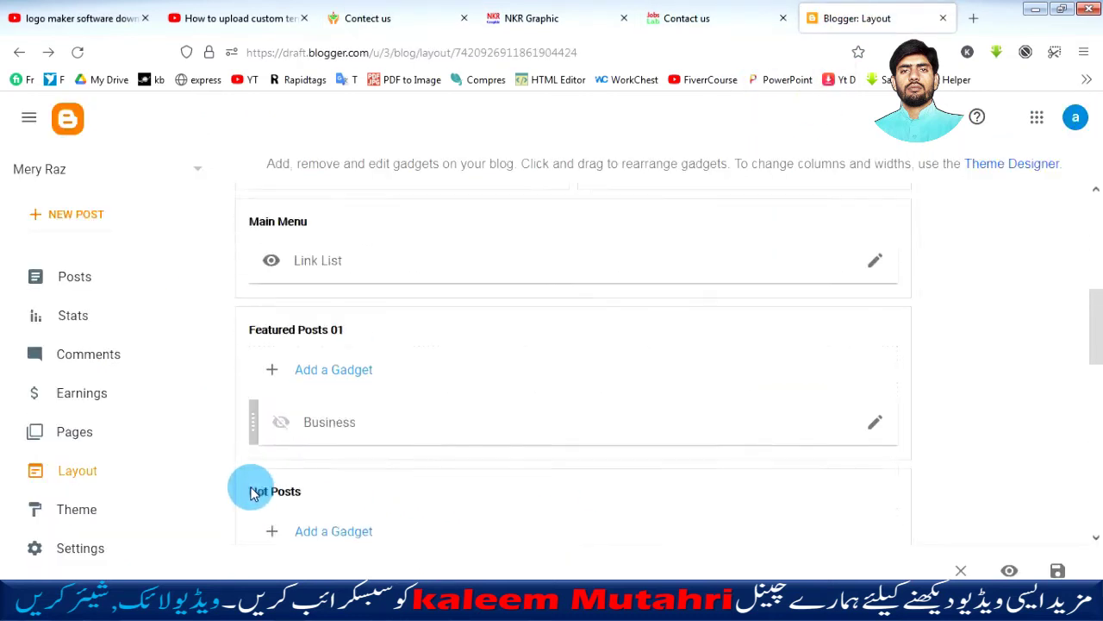
pyautogui.scroll(3, 250, 487)
pyautogui.scroll(-2, 251, 490)
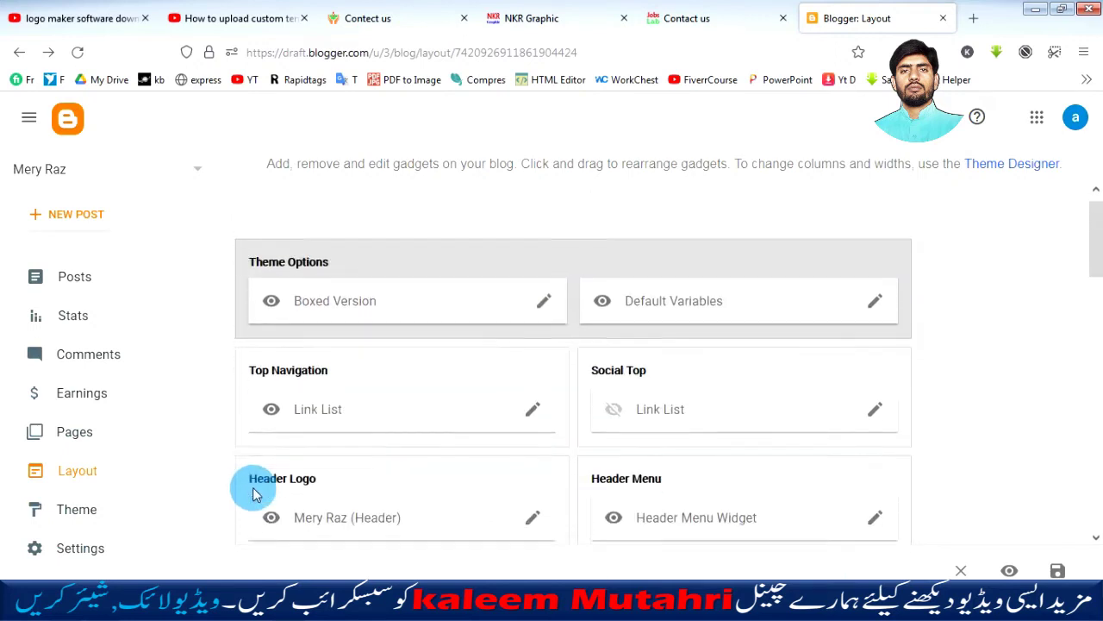
pyautogui.click(47, 433)
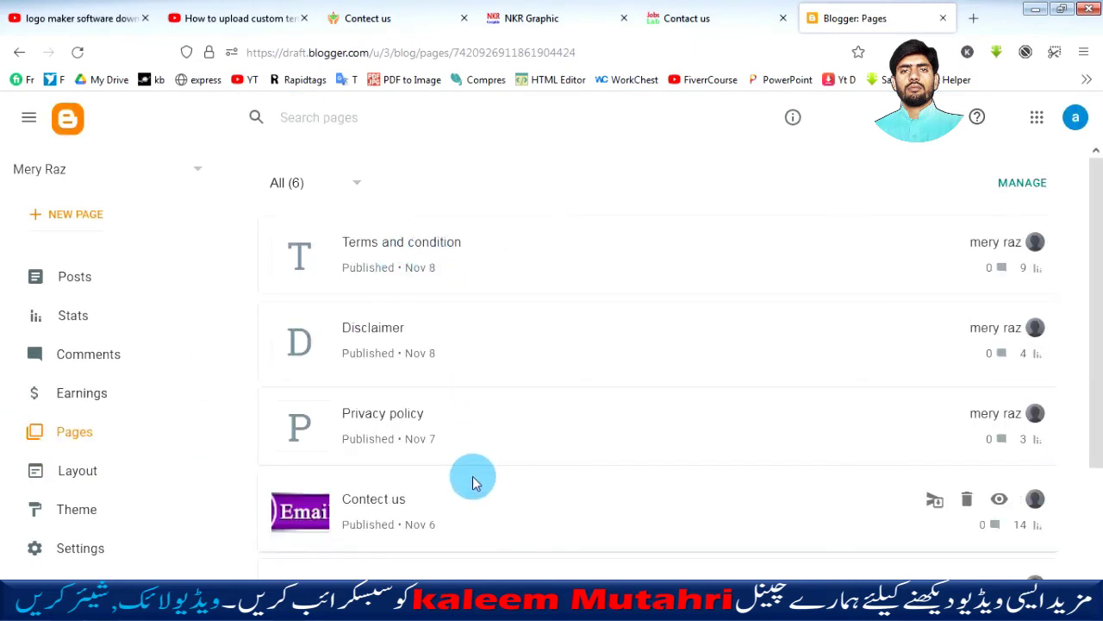
pyautogui.scroll(-2, 470, 483)
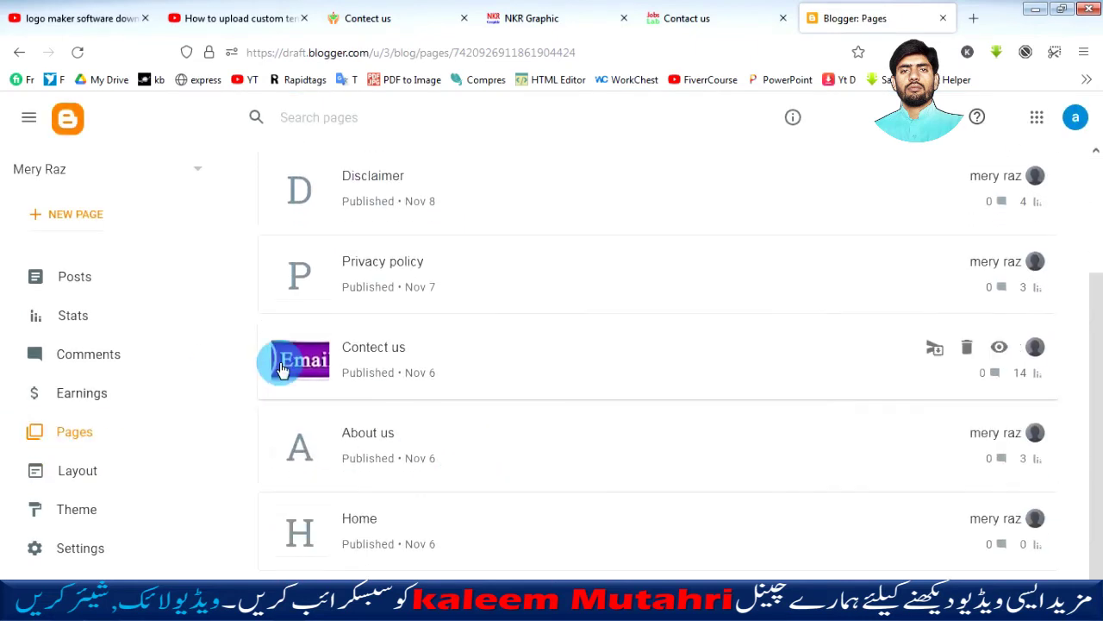
pyautogui.click(420, 348)
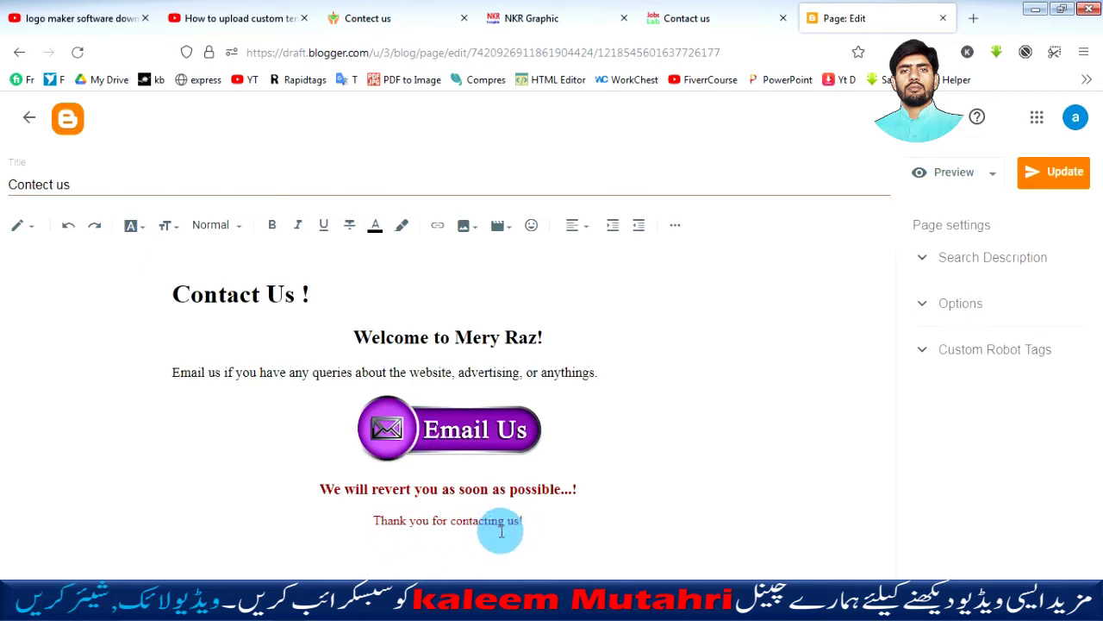
# Paste the copied HTML after the final closing div in the page's HTML view and update the page
pyautogui.click(22, 235)
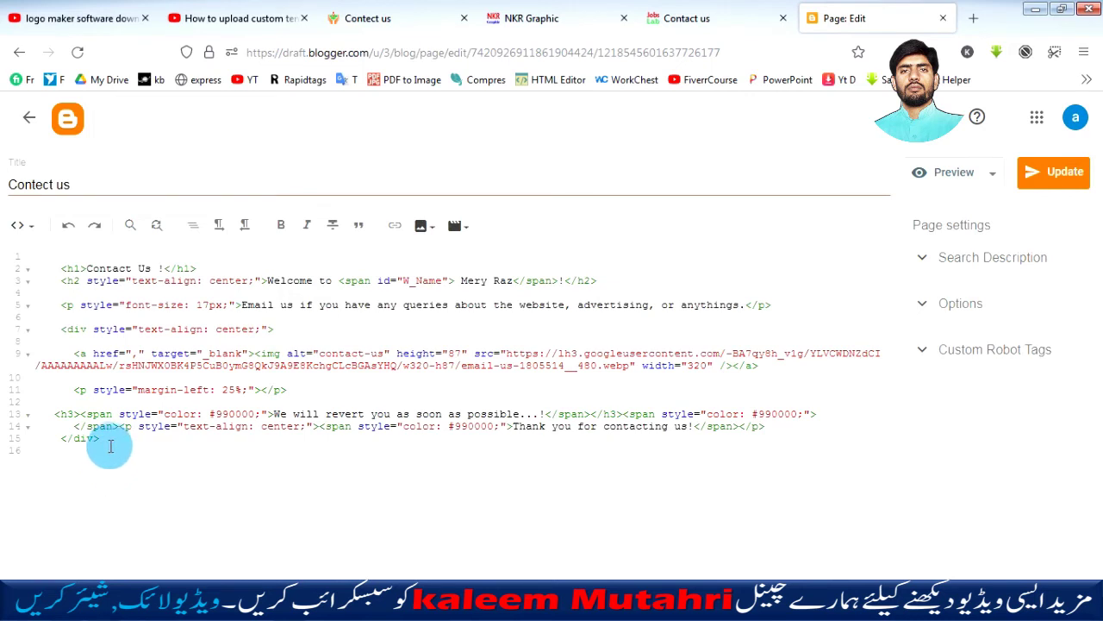
pyautogui.click(104, 461)
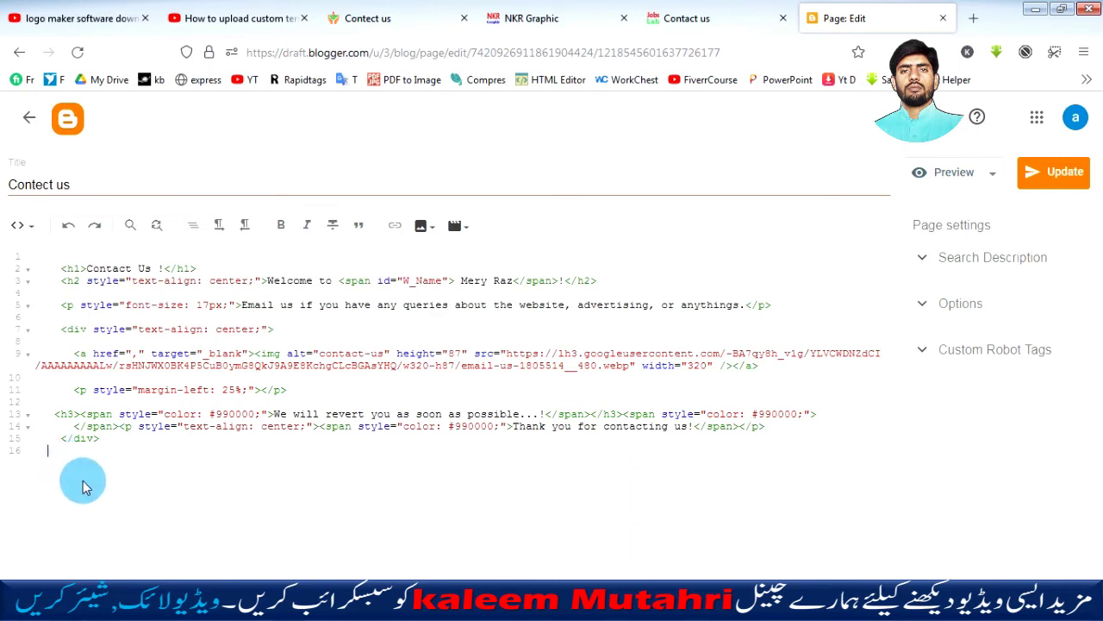
pyautogui.rightClick(64, 448)
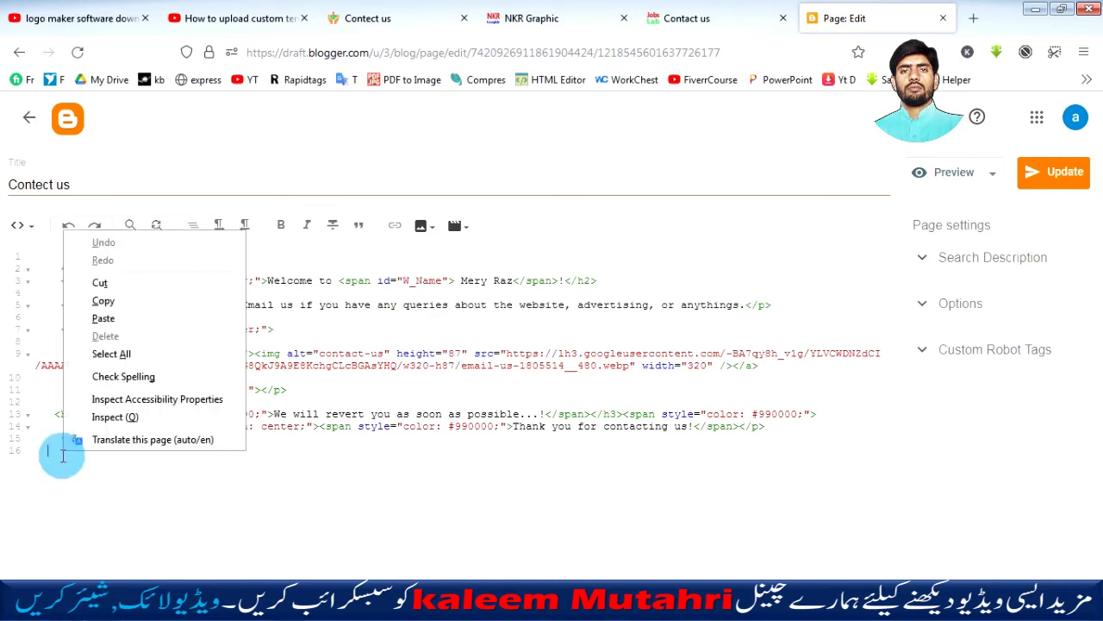
pyautogui.click(102, 318)
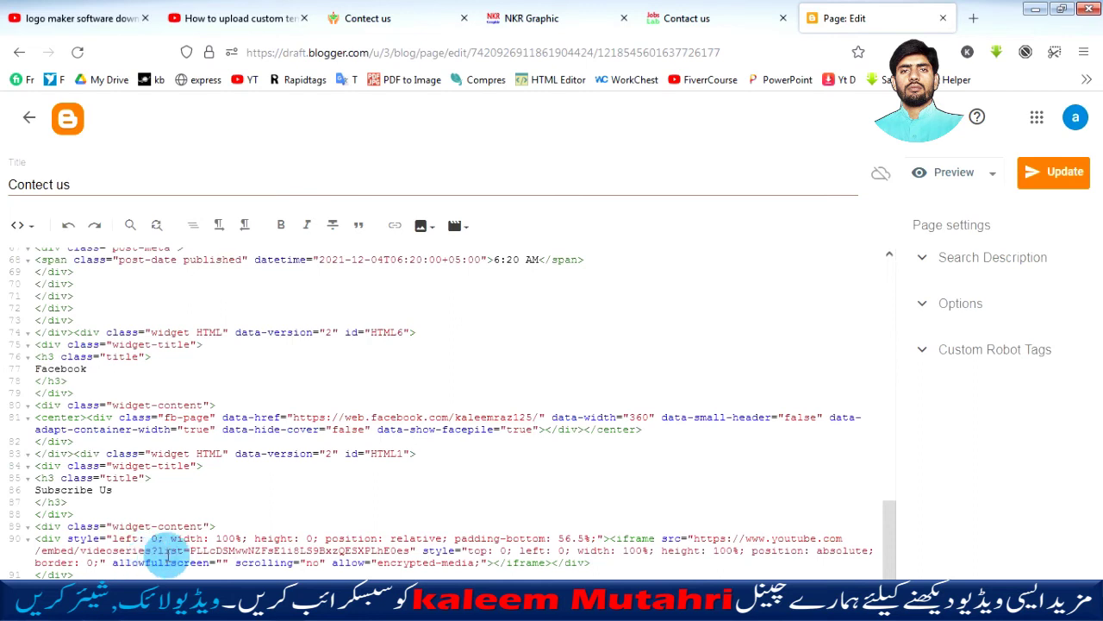
pyautogui.click(1071, 189)
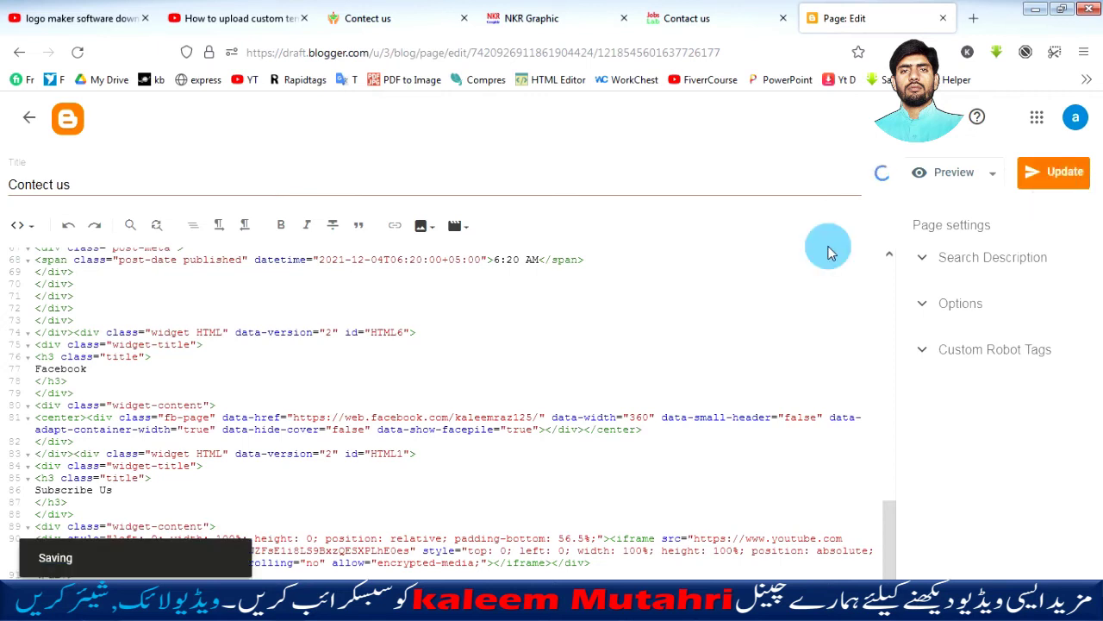
# Switch the page editor to Compose view and check the pasted contact form
pyautogui.click(22, 230)
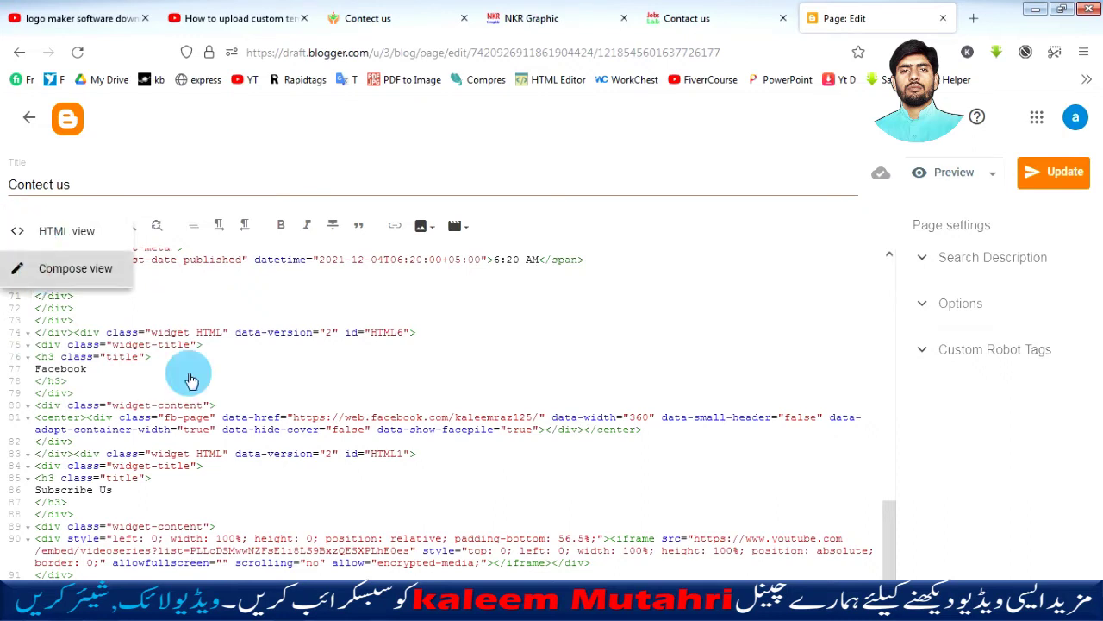
pyautogui.scroll(-10, 318, 530)
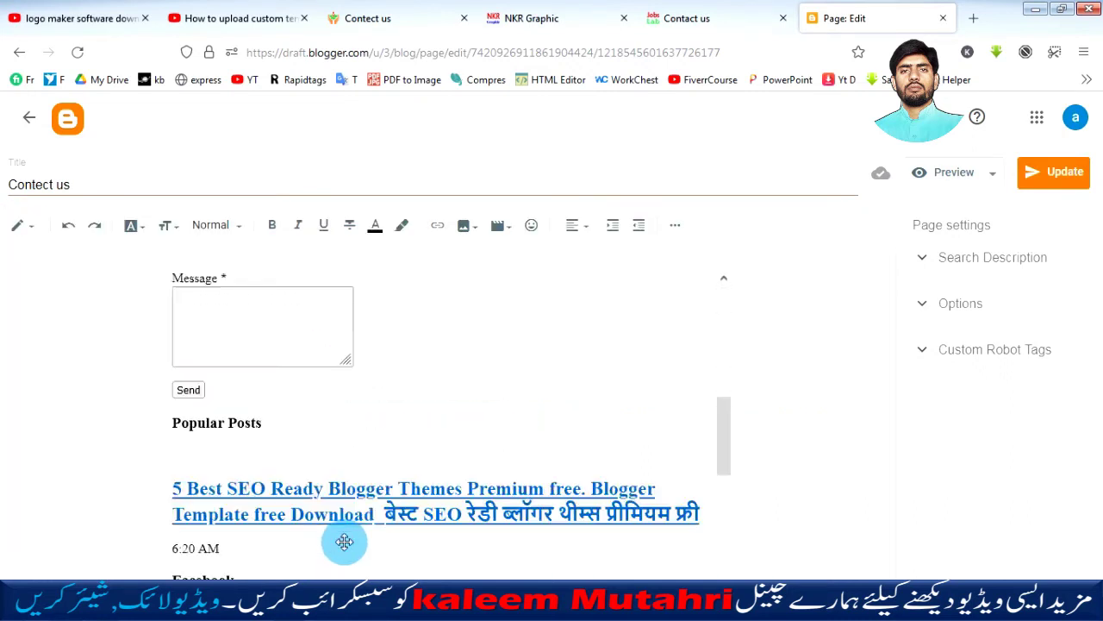
pyautogui.scroll(2, 339, 541)
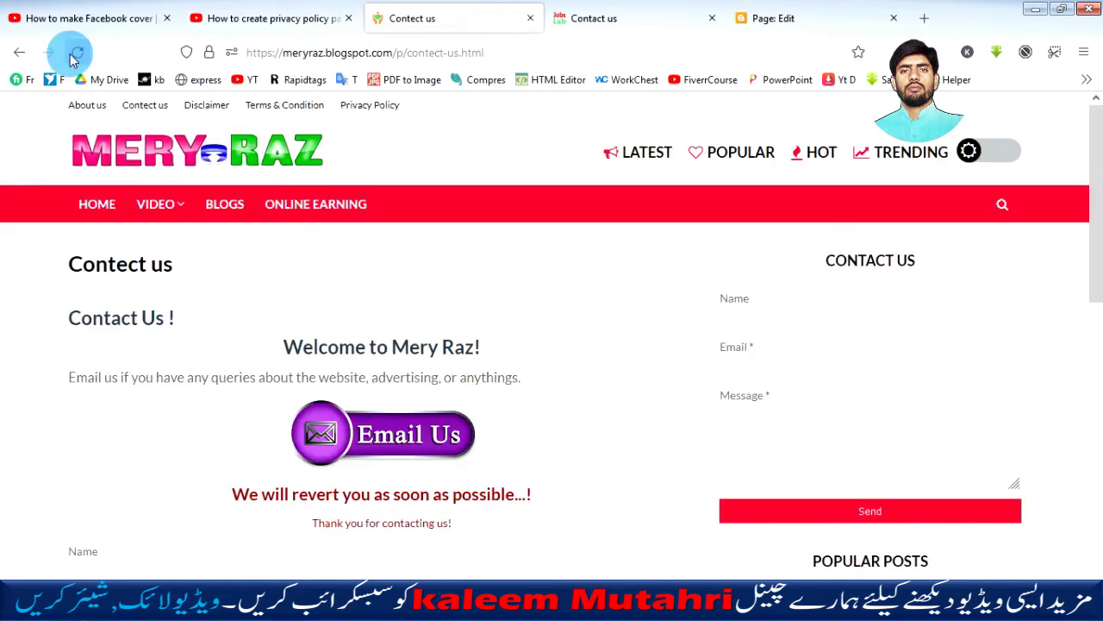
# Reload the published Contect us page and examine the Email Us image and the contact form beneath it
pyautogui.click(76, 54)
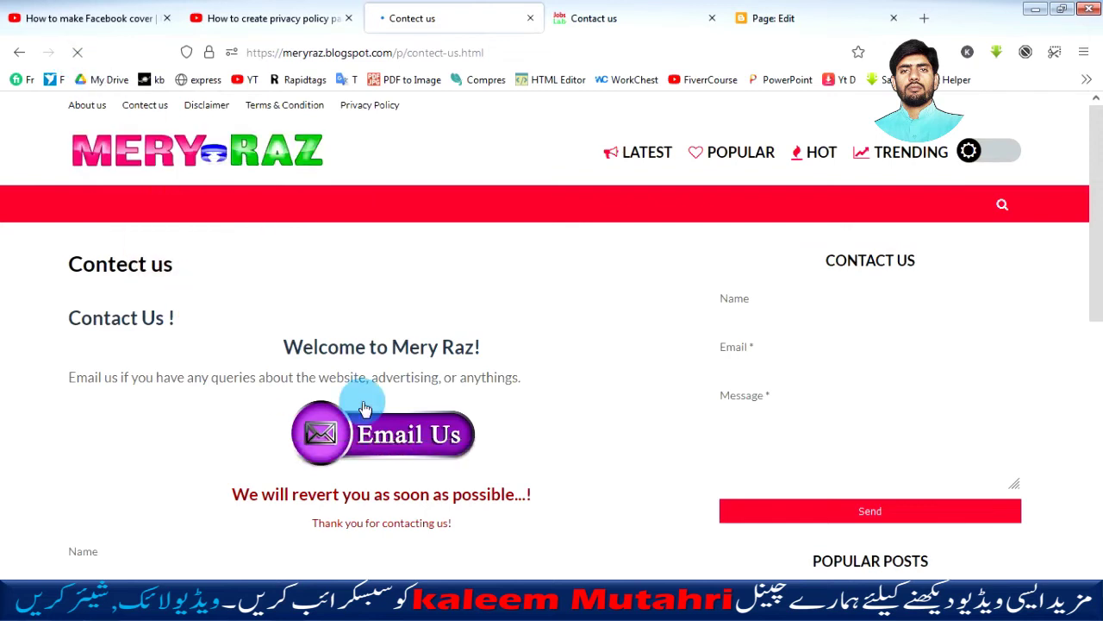
pyautogui.scroll(-3, 366, 408)
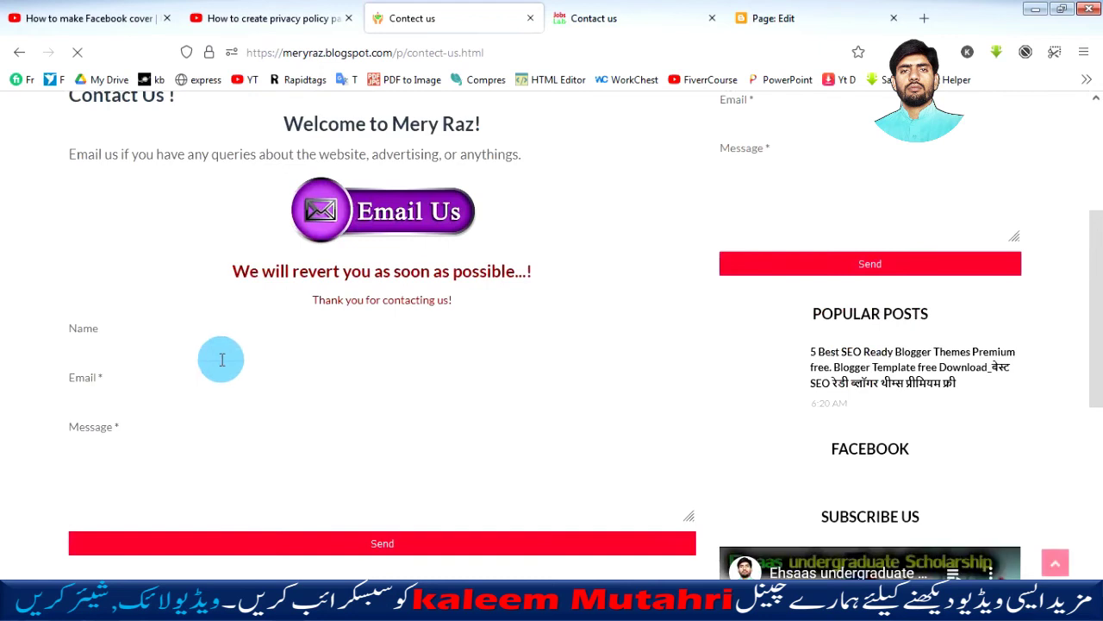
pyautogui.scroll(-2, 231, 367)
pyautogui.scroll(4, 241, 371)
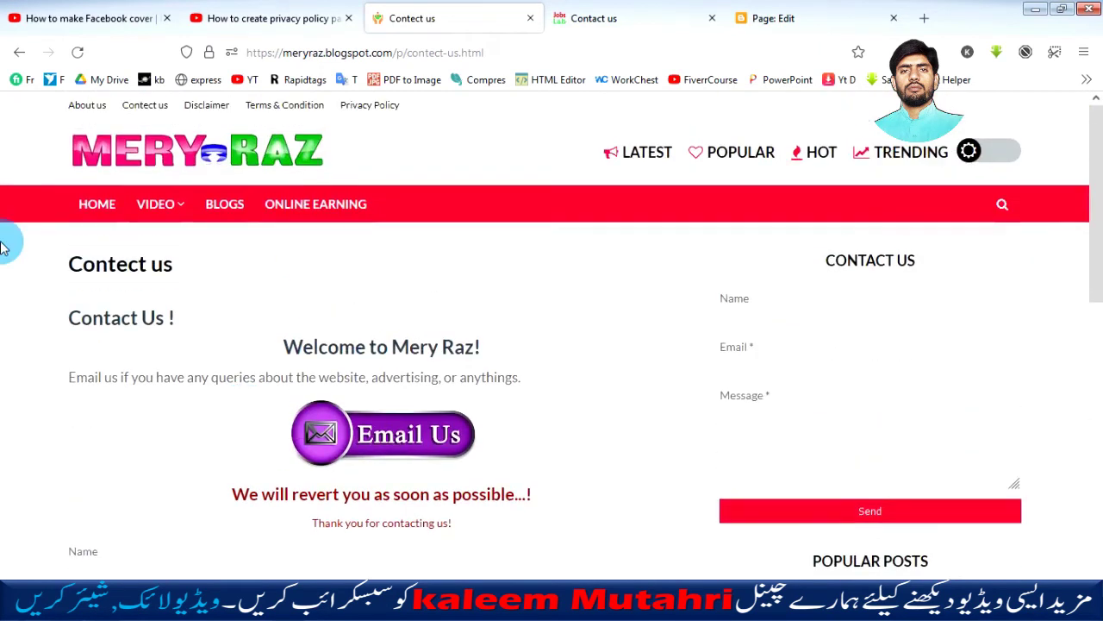
pyautogui.scroll(-1, 204, 278)
pyautogui.scroll(-2, 195, 309)
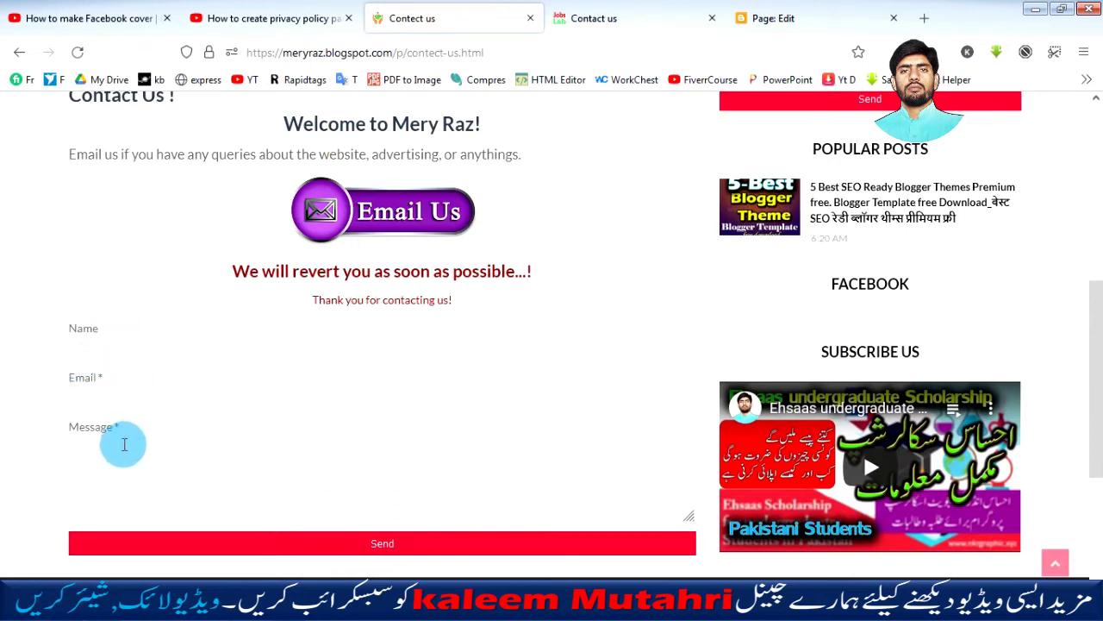
pyautogui.click(387, 546)
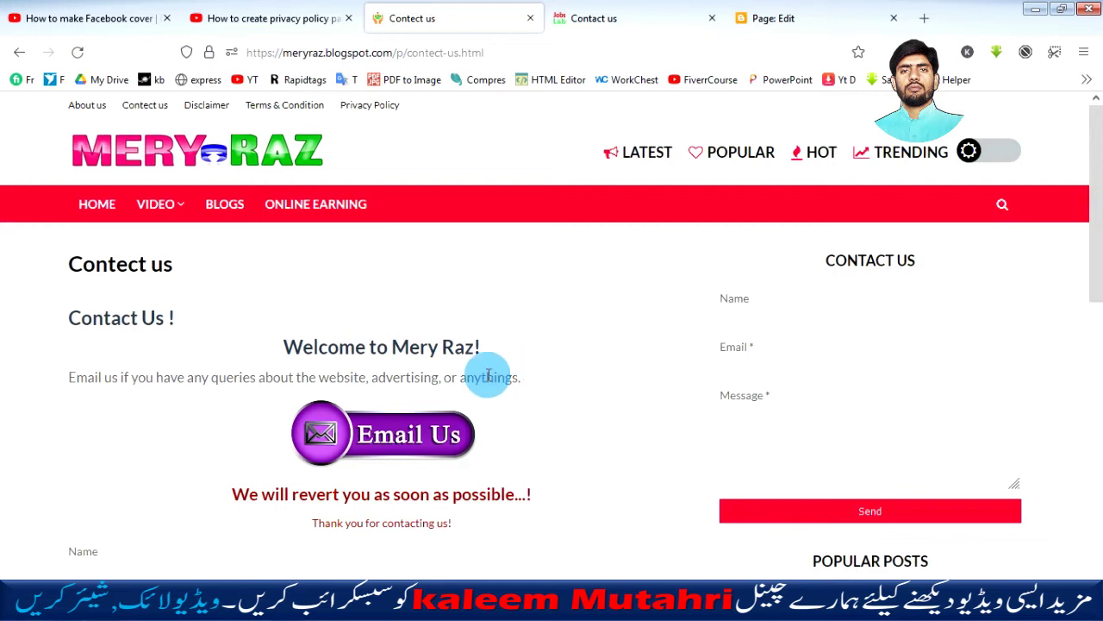
pyautogui.scroll(-3, 339, 459)
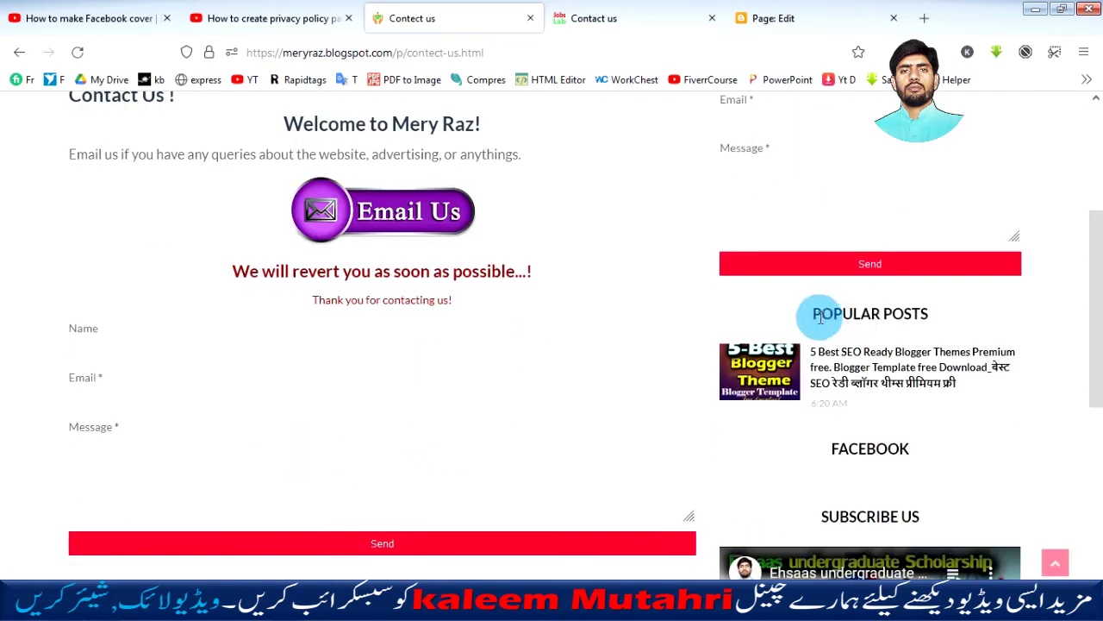
pyautogui.scroll(3, 913, 330)
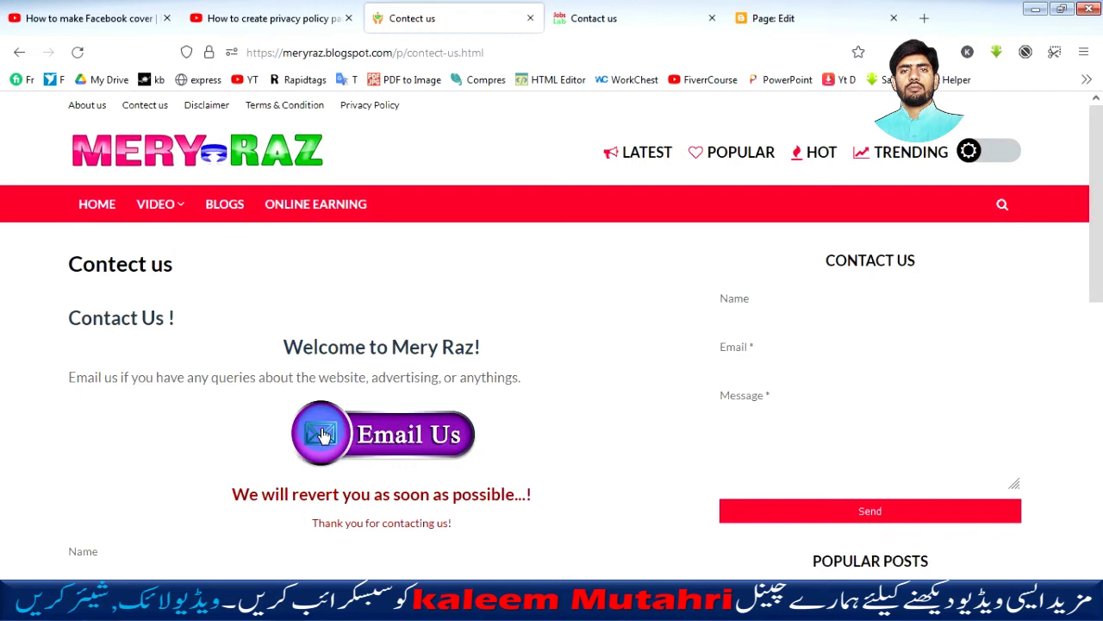
pyautogui.click(366, 462)
pyautogui.click(446, 437)
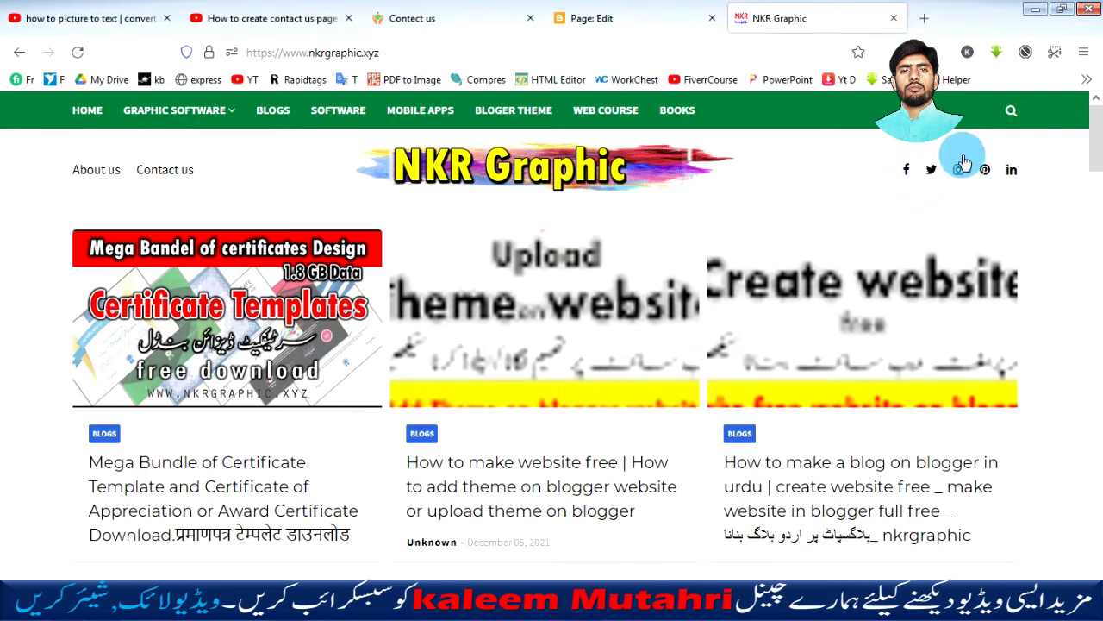
# Use the NKR Graphic site's search to open the article on adding a contact form on Blogger, and look through it
pyautogui.click(1011, 114)
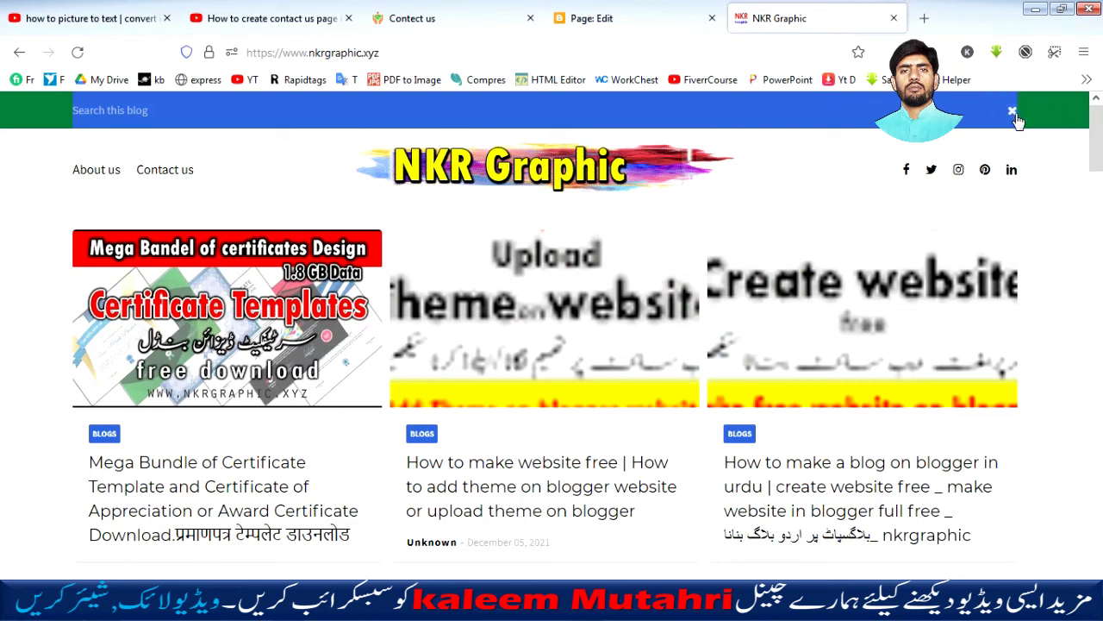
pyautogui.click(1011, 112)
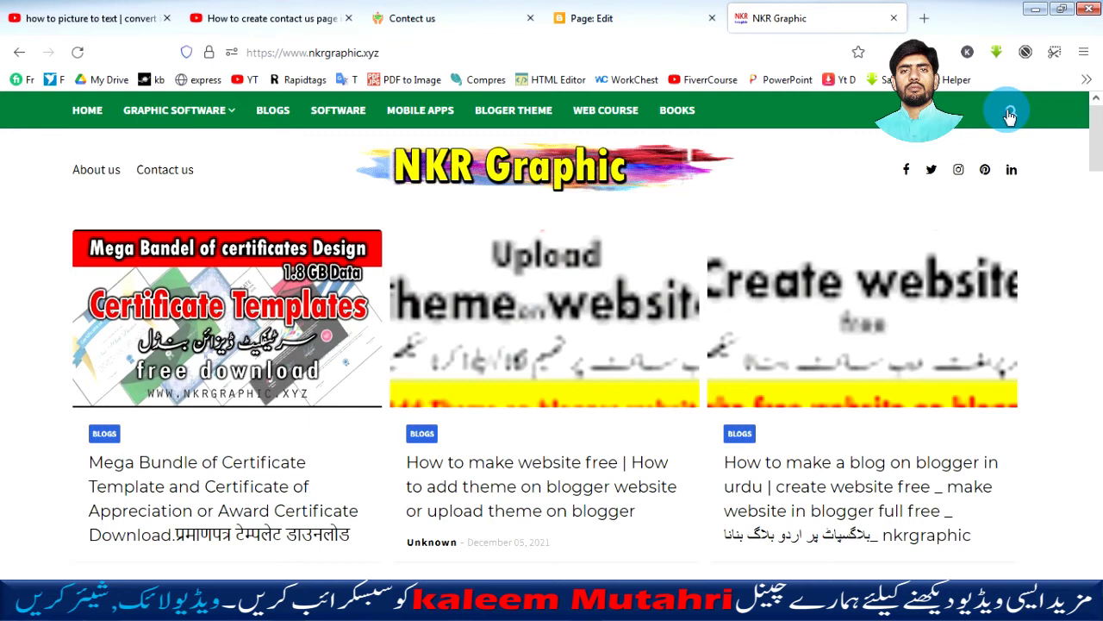
pyautogui.click(1011, 114)
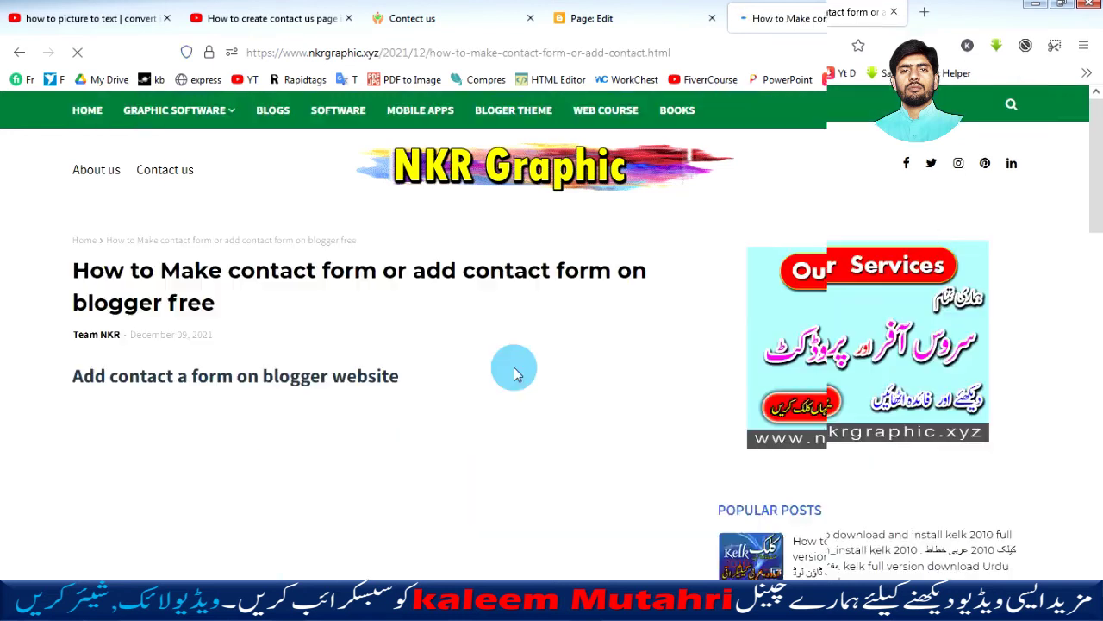
pyautogui.scroll(-3, 453, 387)
pyautogui.scroll(-1, 423, 397)
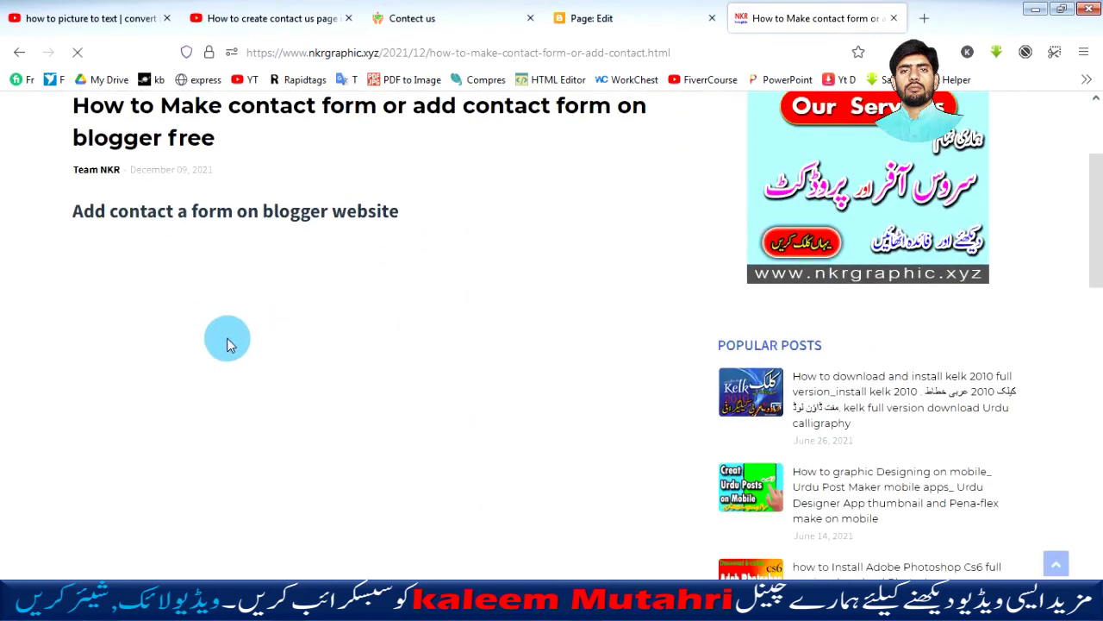
pyautogui.scroll(3, 207, 328)
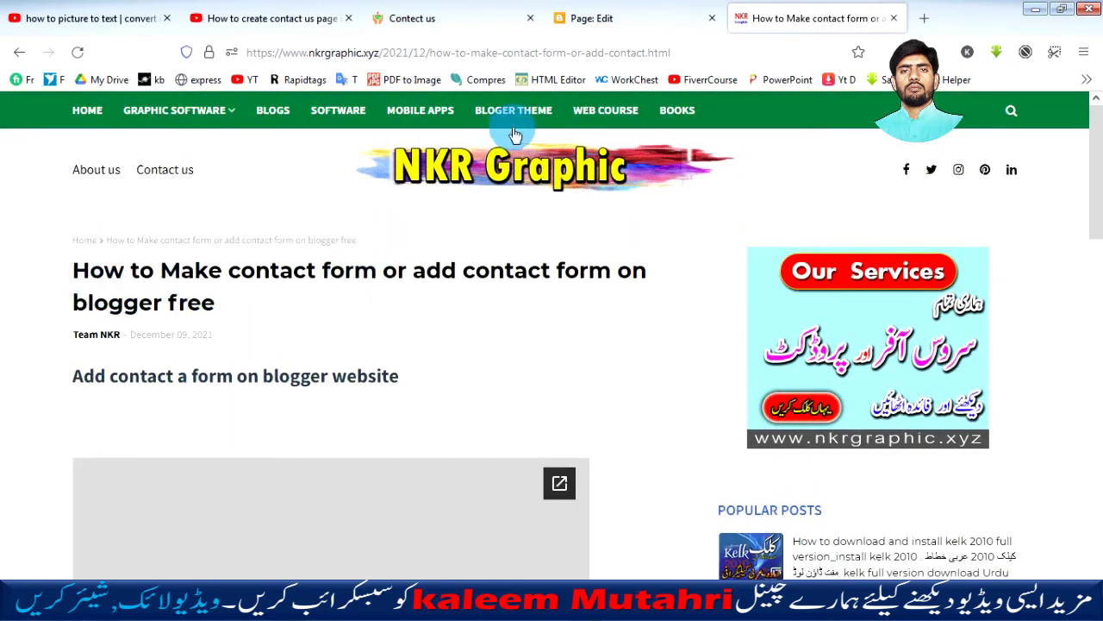
# Open the site's Web Course page and find the Blogger full course
pyautogui.click(598, 123)
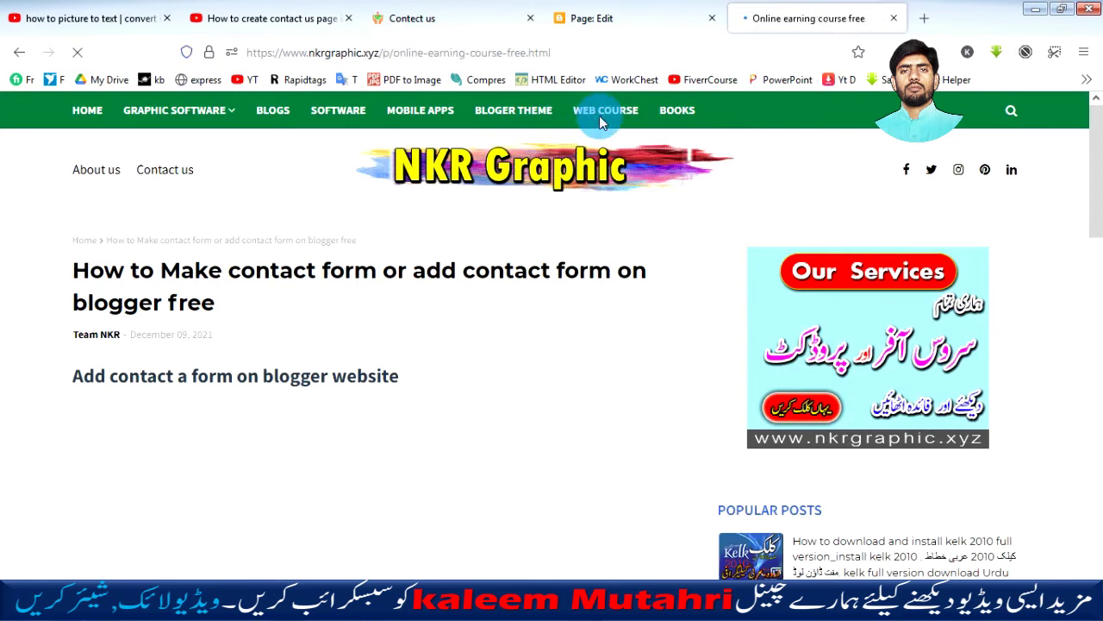
pyautogui.scroll(-5, 445, 443)
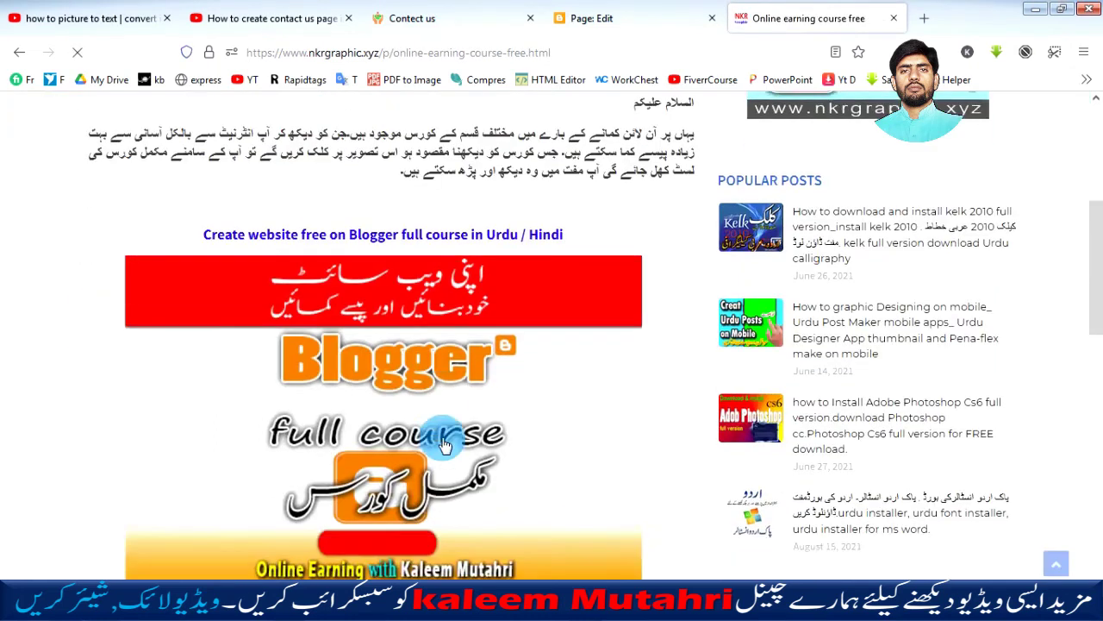